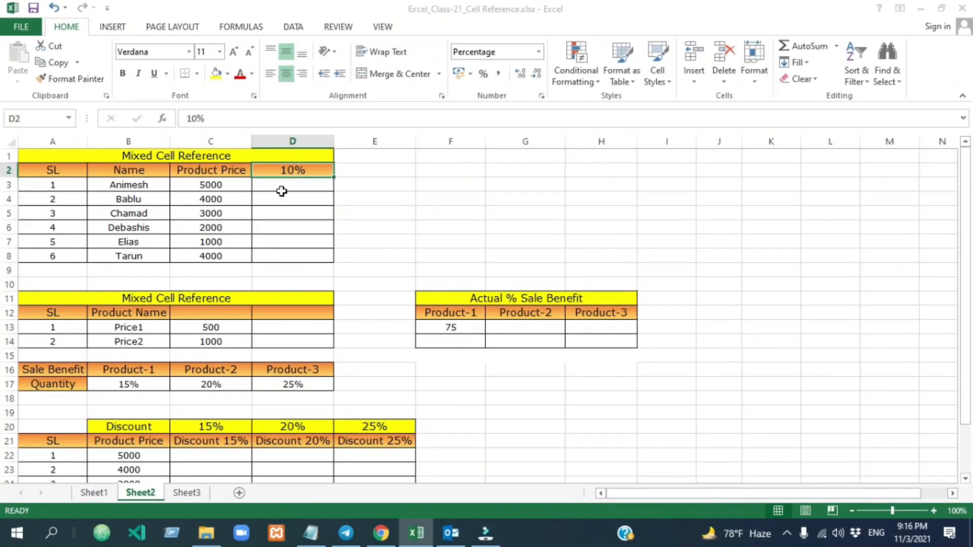
# Enter the formula =C3*D2 in D3 to calculate 10% of the first product price.
pyautogui.click(270, 193)
pyautogui.write('=')
pyautogui.click(222, 186)
pyautogui.write('*')
pyautogui.click(292, 171)
pyautogui.hotkey('ctrl', 'Return')
pyautogui.click(219, 187)
pyautogui.click(282, 187)
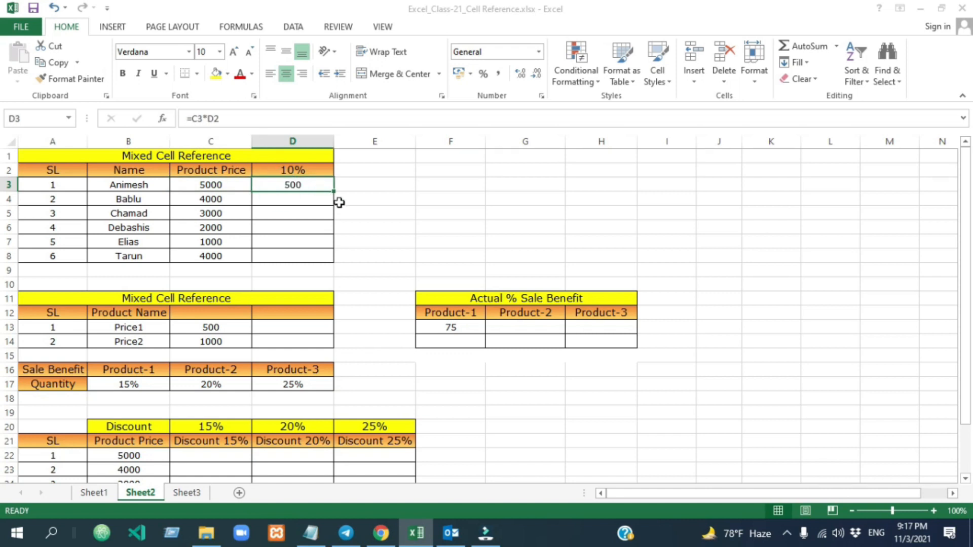
# Try filling the D3 formula down through D8.
pyautogui.moveTo(334, 193); pyautogui.dragTo(334, 262)
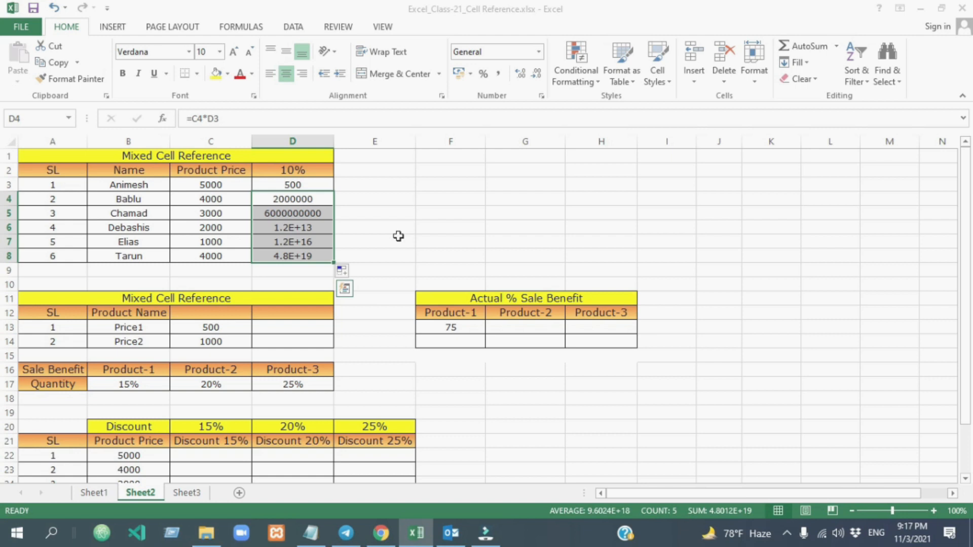
pyautogui.click(397, 239)
pyautogui.click(215, 200)
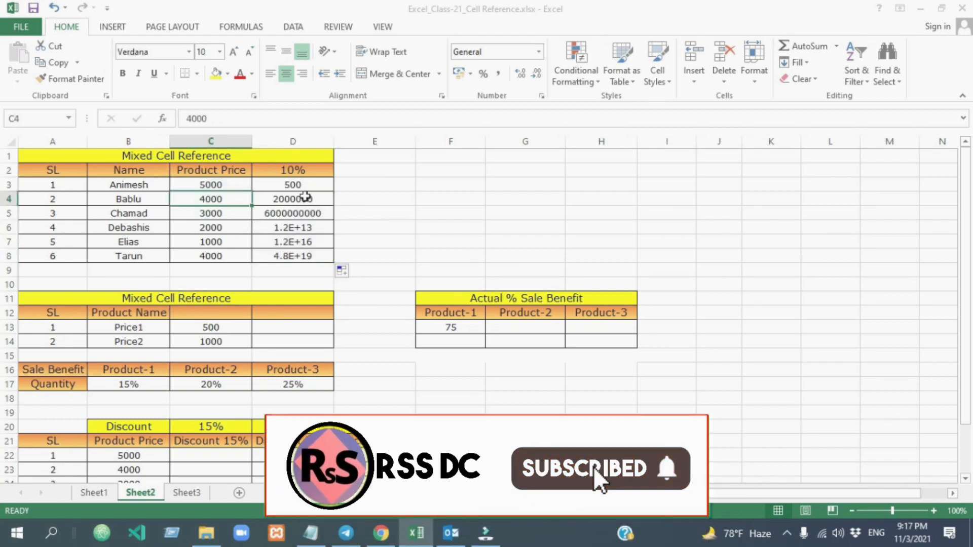
pyautogui.click(305, 197)
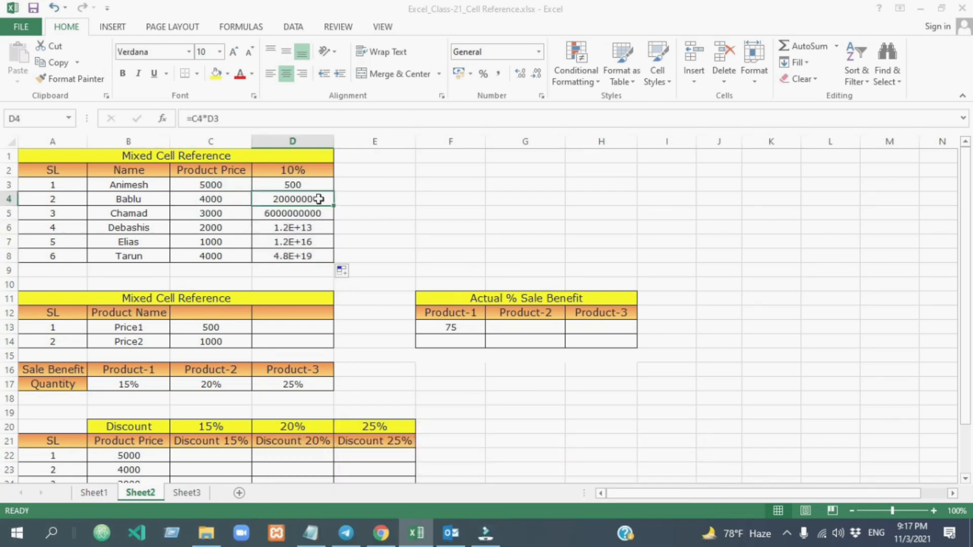
# Compare the cell references in the formulas of D3 and D4, and undo the fill of D4:D8.
pyautogui.doubleClick(319, 199)
pyautogui.doubleClick(319, 186)
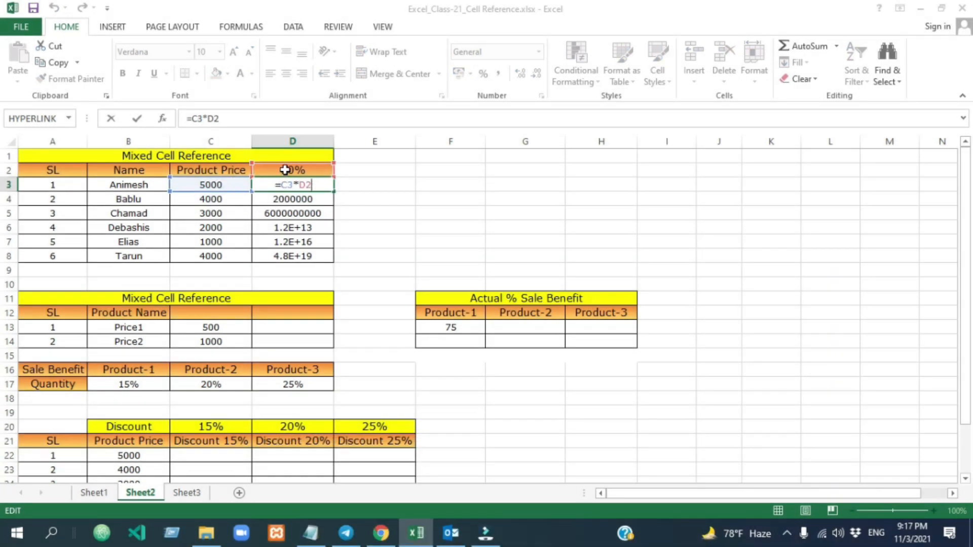
pyautogui.click(315, 198)
pyautogui.doubleClick(318, 199)
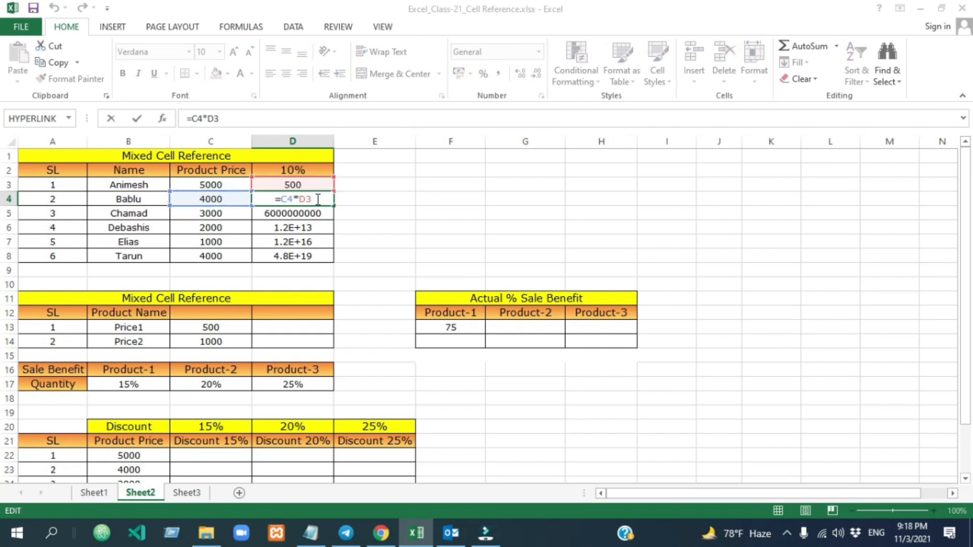
pyautogui.press('Escape')
pyautogui.hotkey('ctrl', 'z')
# Try adding a dollar sign before the row number of D2 in D3's formula, and clear the formula.
pyautogui.doubleClick(307, 183)
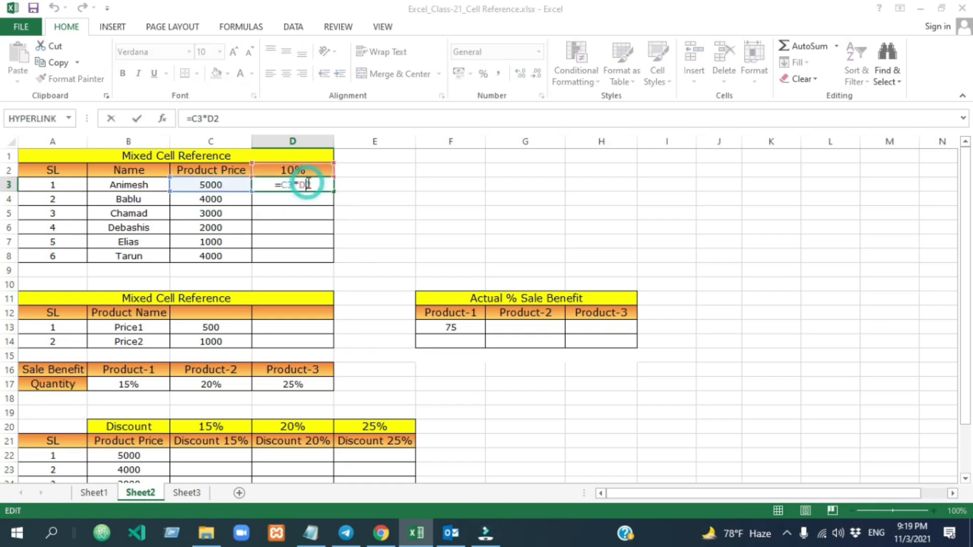
pyautogui.click(307, 185)
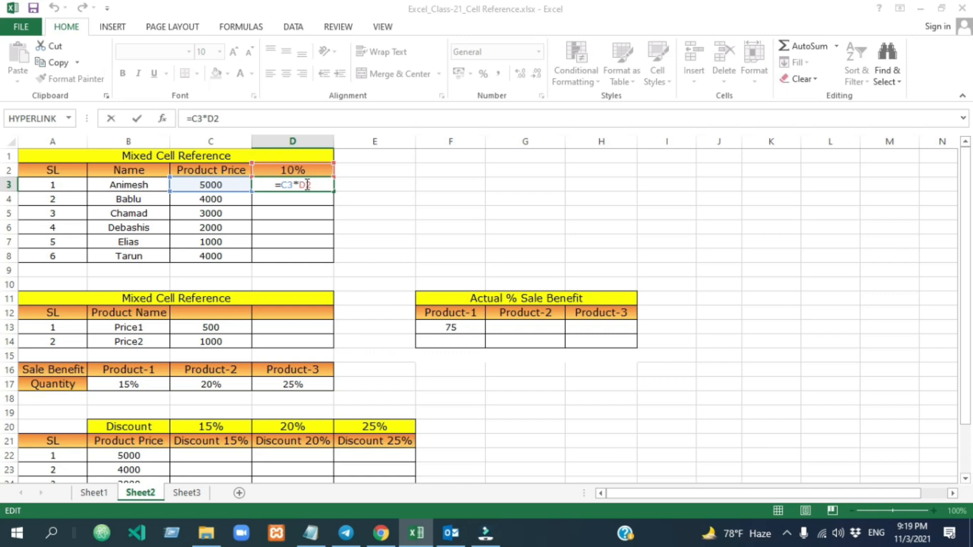
pyautogui.write('$')
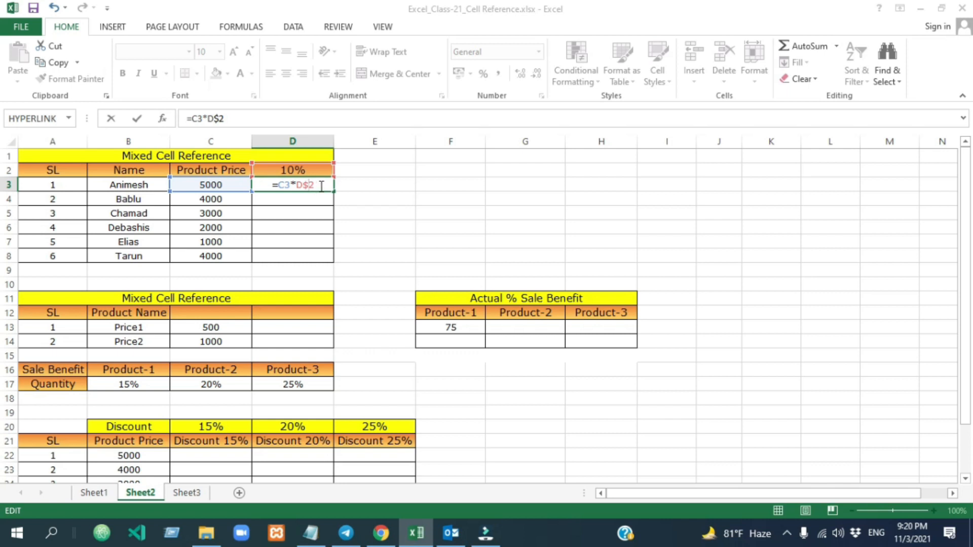
pyautogui.press('BackSpace')
pyautogui.moveTo(328, 187); pyautogui.dragTo(270, 183)
pyautogui.press('BackSpace')
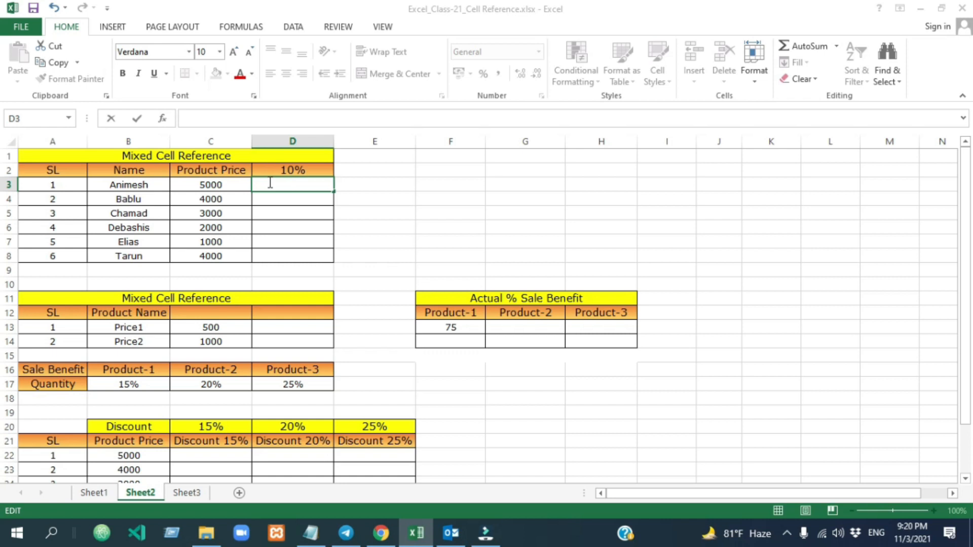
# Enter =C3*D$2 in D3, locking only the row of the 10% cell.
pyautogui.write('=')
pyautogui.click(218, 184)
pyautogui.write('*')
pyautogui.click(275, 170)
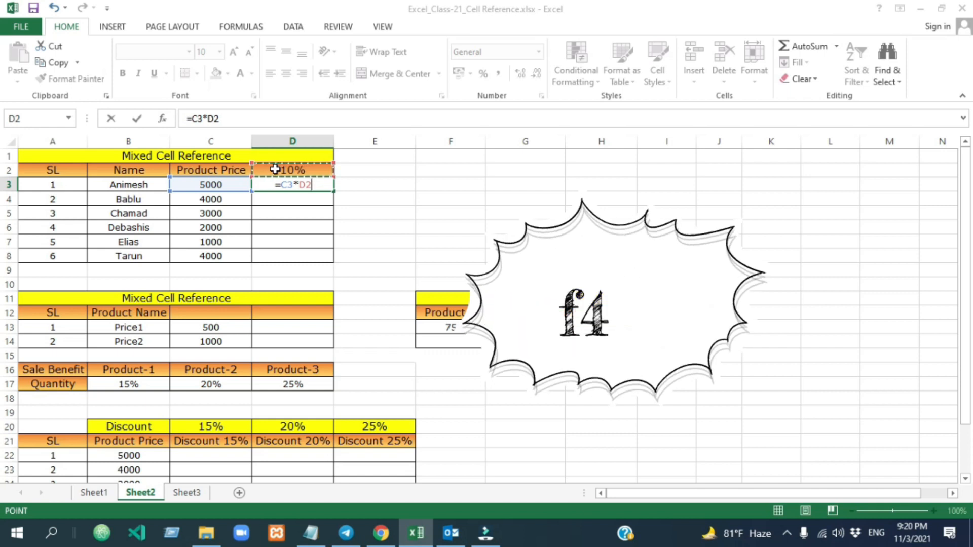
pyautogui.press('F4')
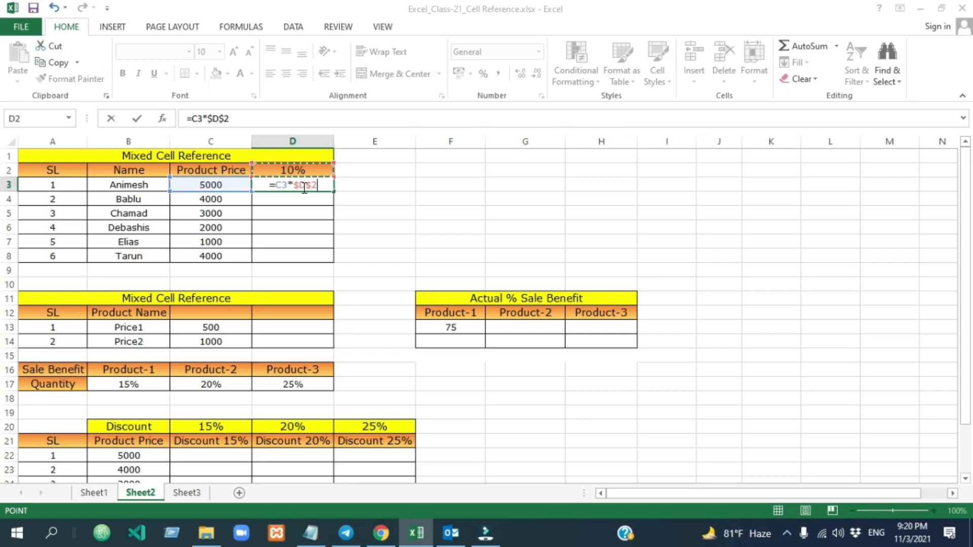
pyautogui.press('F4')
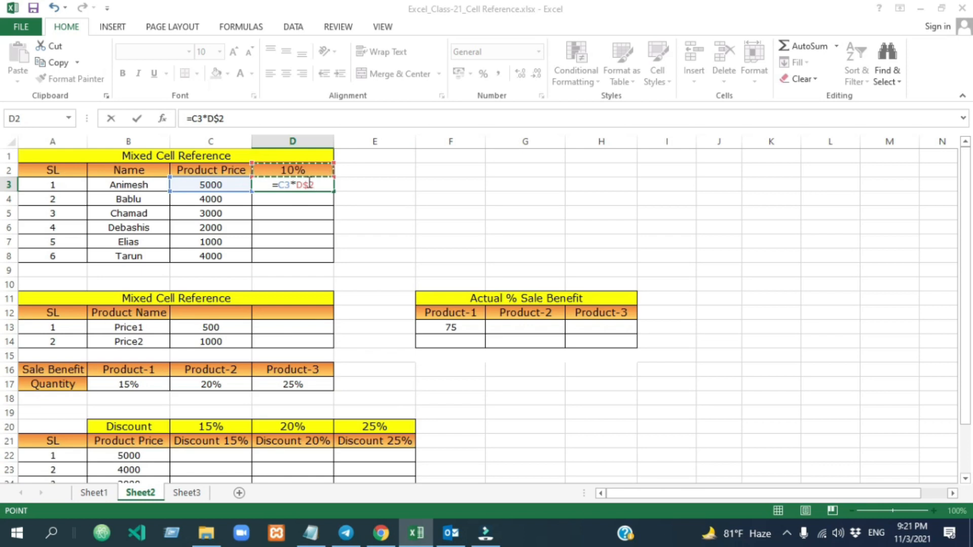
pyautogui.press('Return')
# Fill the D3 formula down through D8.
pyautogui.click(316, 184)
pyautogui.moveTo(334, 191); pyautogui.dragTo(330, 263)
pyautogui.click(299, 198)
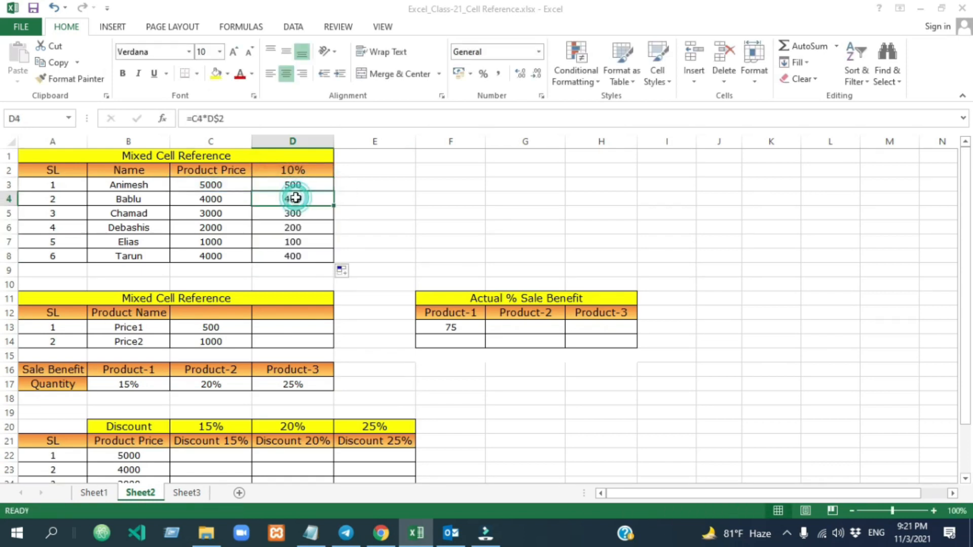
# Check the references in the copied formulas in D4 and D5 against the formula in D3.
pyautogui.doubleClick(307, 198)
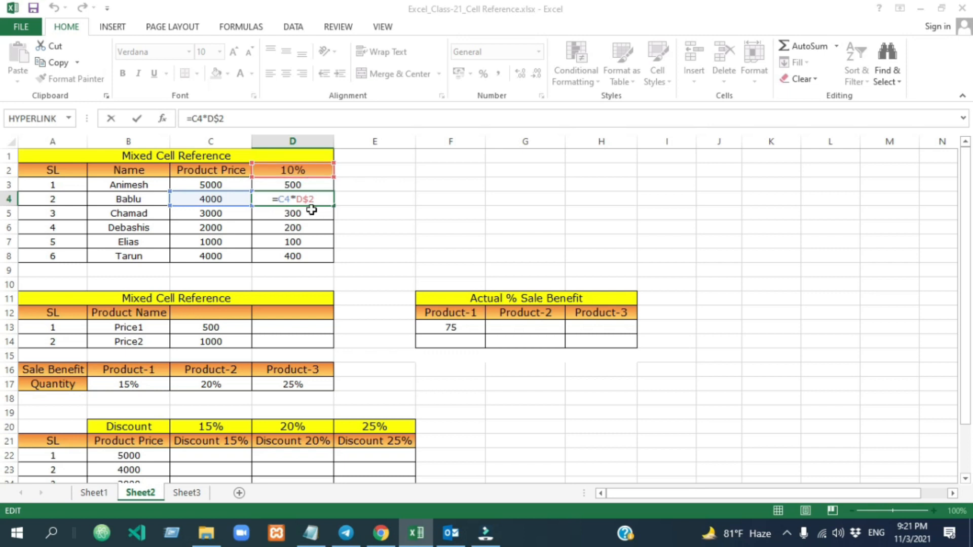
pyautogui.press('Escape')
pyautogui.doubleClick(311, 212)
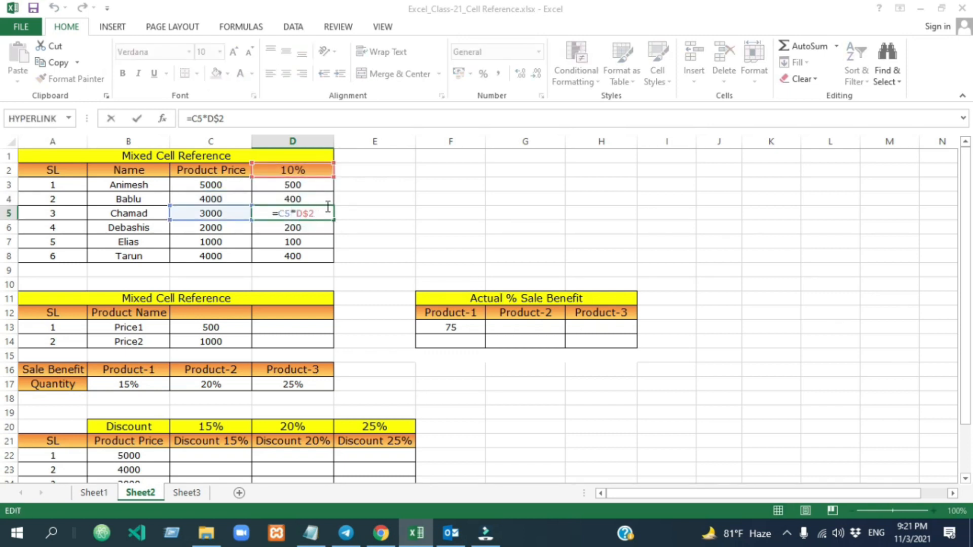
pyautogui.press('Tab')
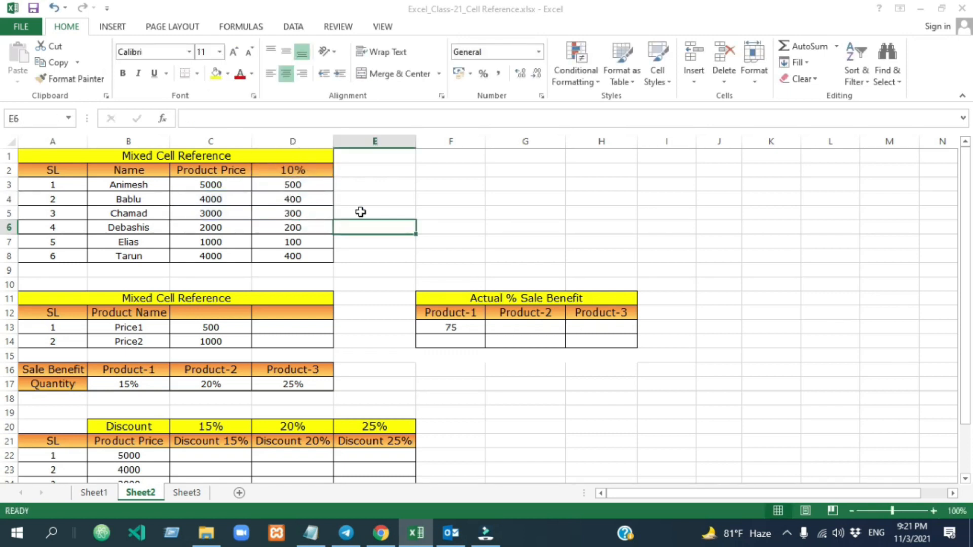
pyautogui.click(307, 183)
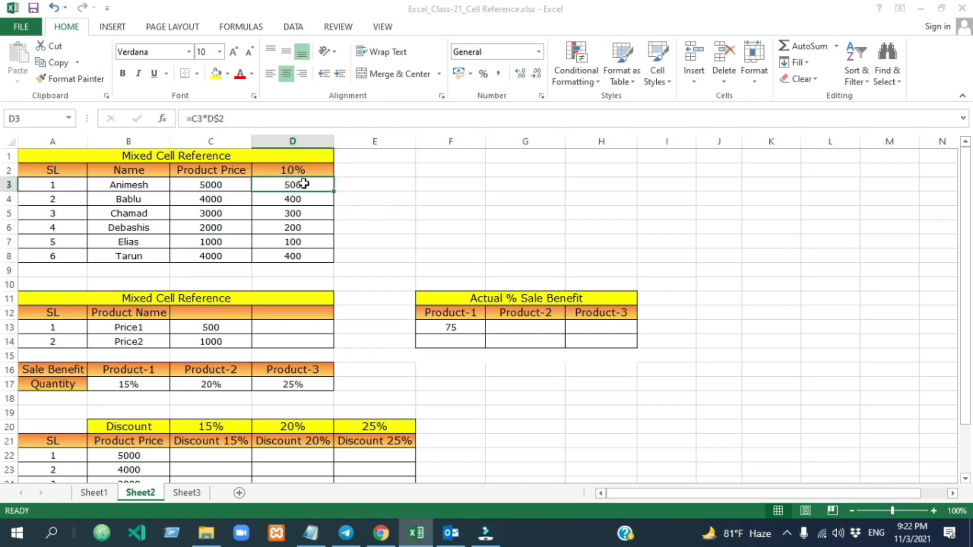
# Review the prices in C13:C14 and the sale benefit percentages for the three products in B17:D17.
pyautogui.moveTo(968, 203); pyautogui.dragTo(970, 259)
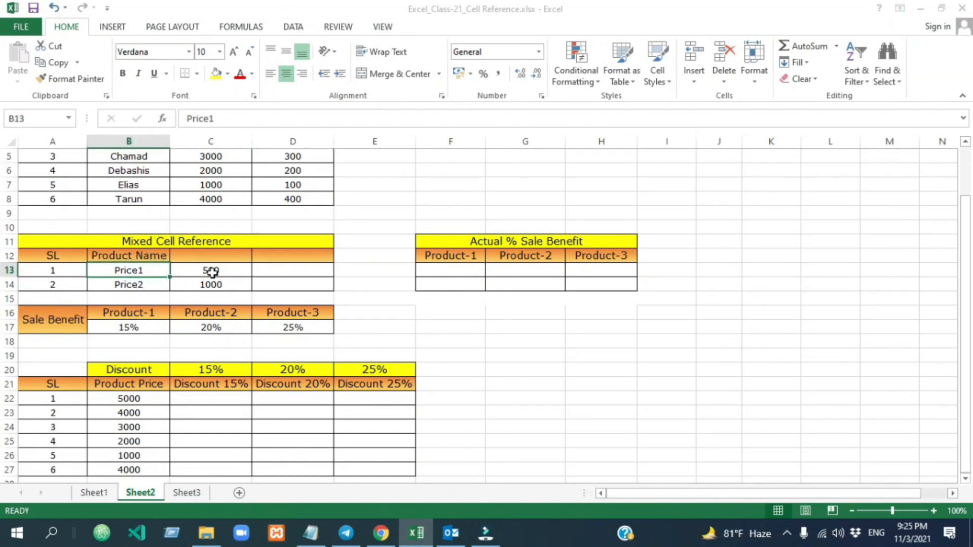
pyautogui.moveTo(211, 272); pyautogui.dragTo(211, 283)
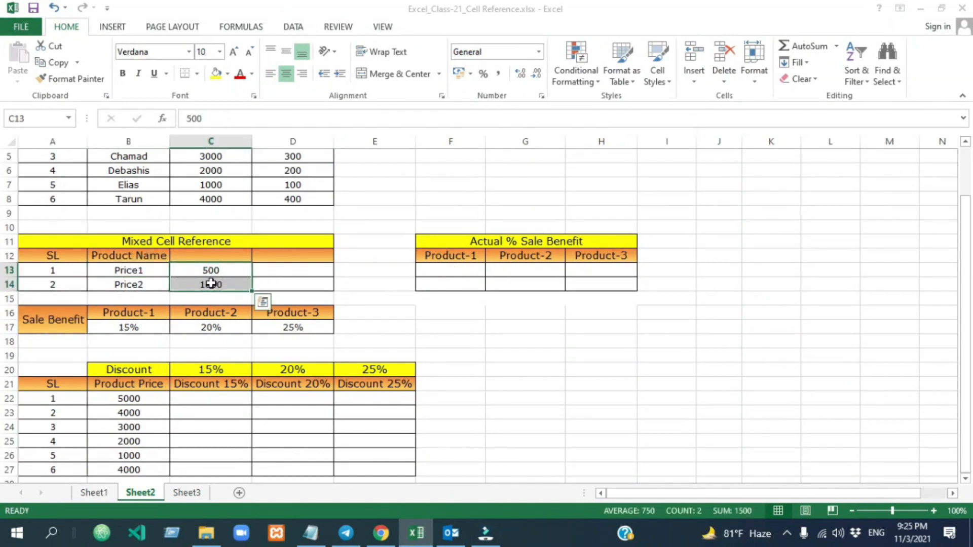
pyautogui.click(207, 271)
pyautogui.click(209, 283)
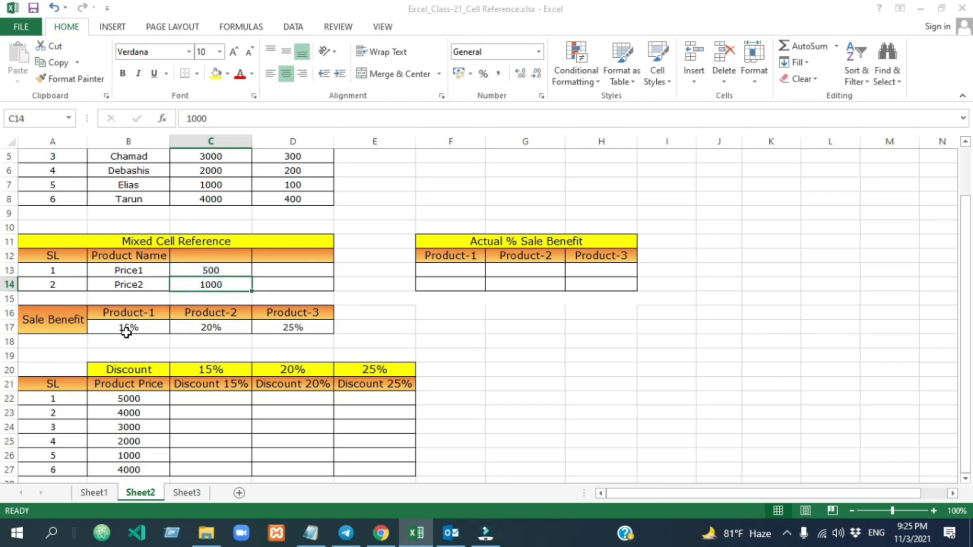
pyautogui.moveTo(127, 317); pyautogui.dragTo(292, 311)
pyautogui.click(147, 327)
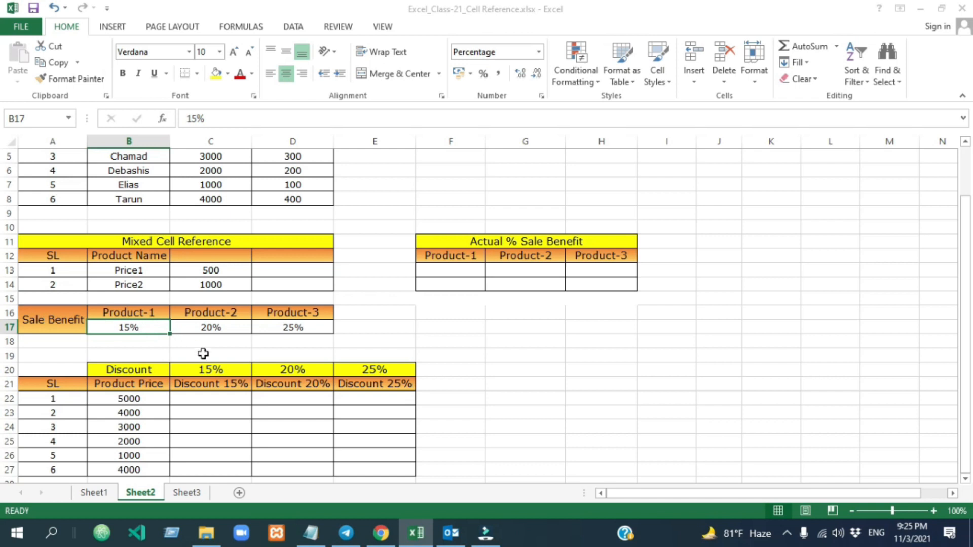
pyautogui.click(215, 329)
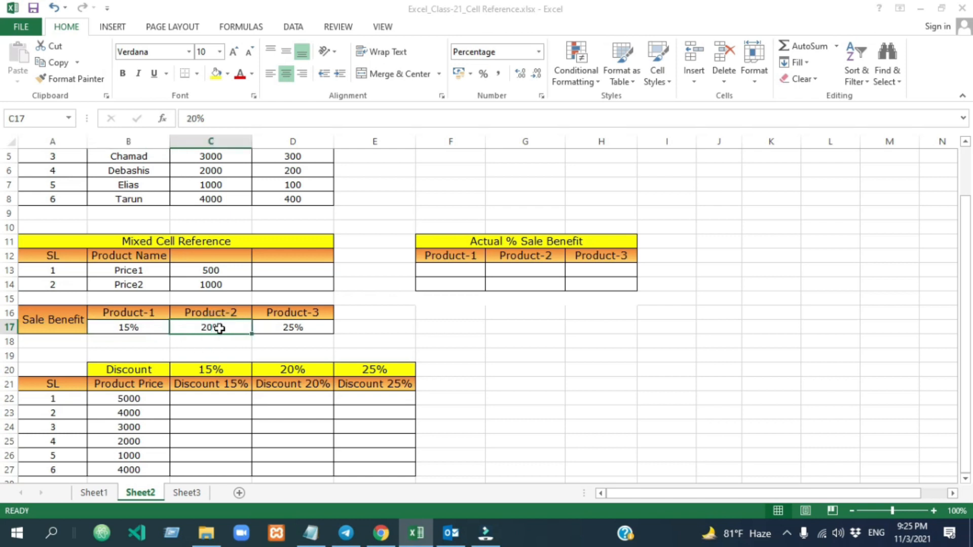
pyautogui.click(296, 329)
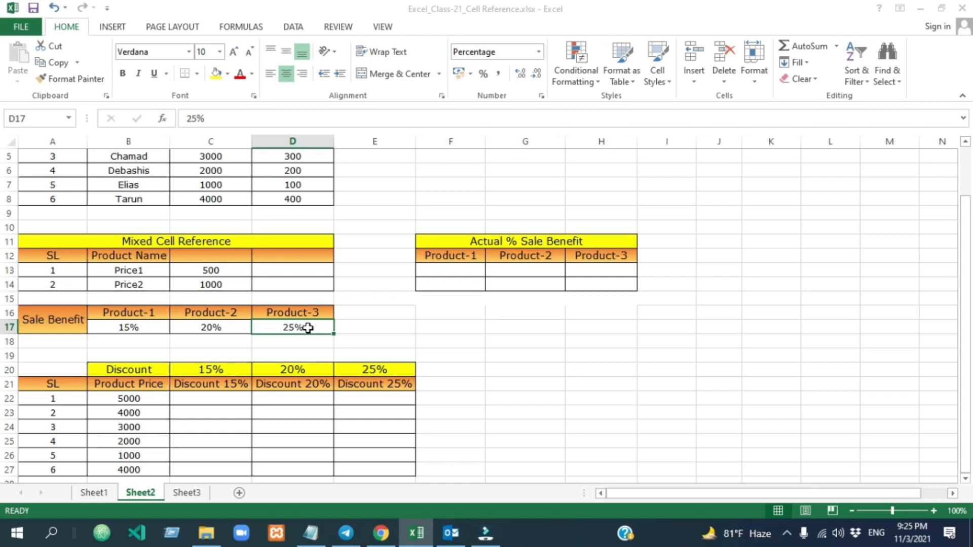
pyautogui.click(210, 270)
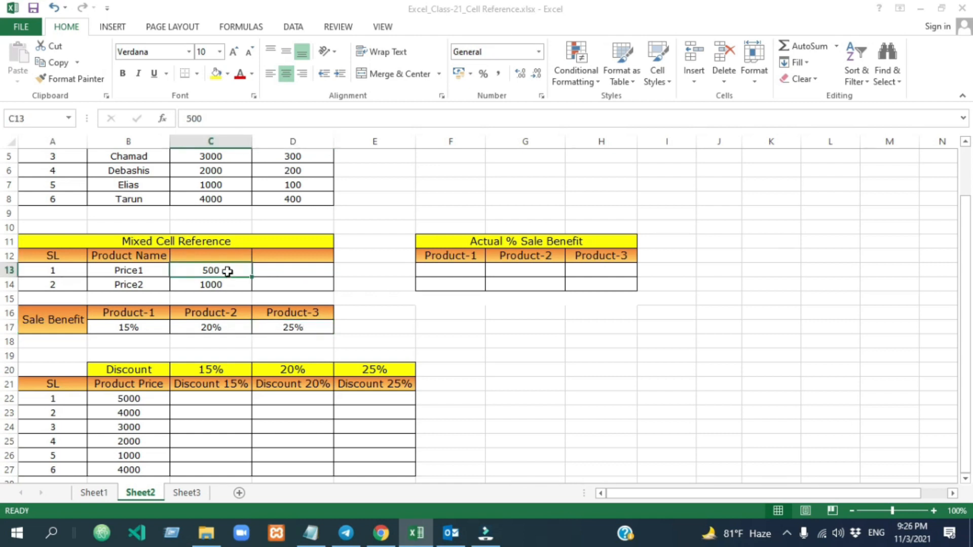
# Enter =C13*B17 in F13 to calculate the Product-1 sale benefit for Price1.
pyautogui.click(444, 264)
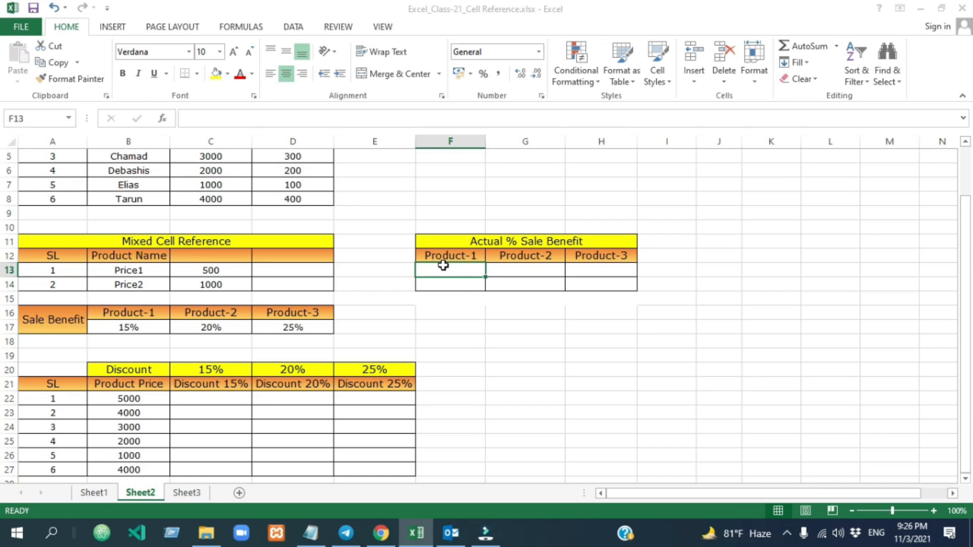
pyautogui.write('=')
pyautogui.click(209, 269)
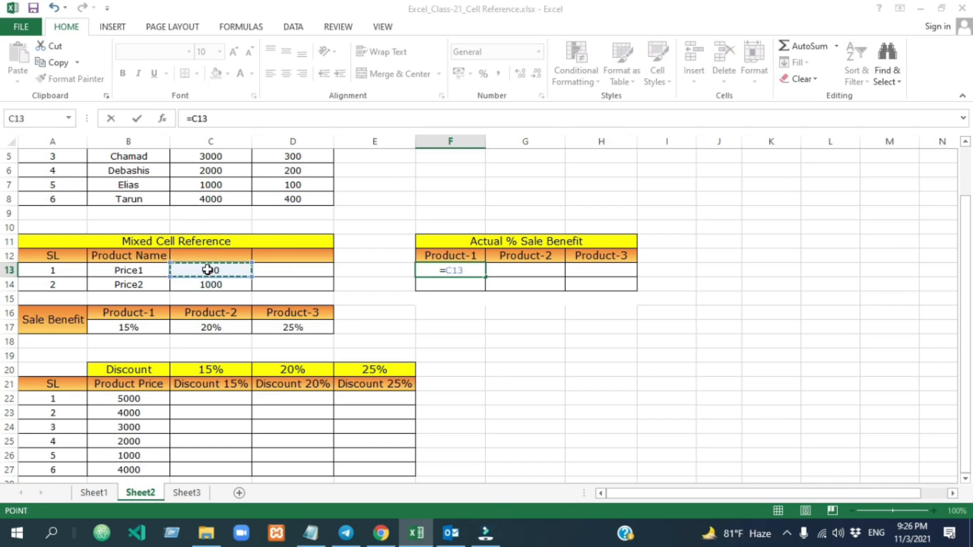
pyautogui.write('*')
pyautogui.click(138, 327)
pyautogui.press('Return')
pyautogui.click(451, 269)
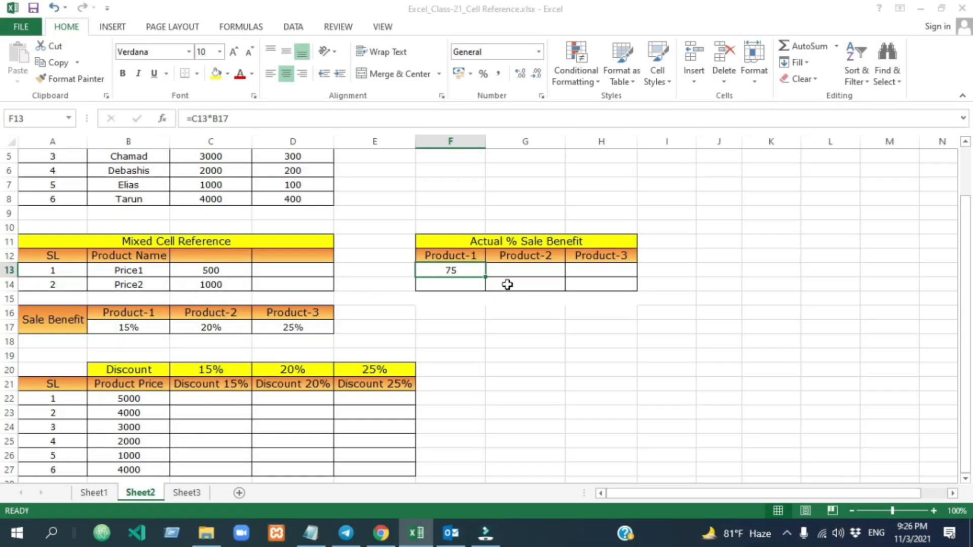
# Try filling the F13 formula across to H13, and examine the references in G13 and H13.
pyautogui.moveTo(484, 277); pyautogui.dragTo(611, 276)
pyautogui.click(603, 272)
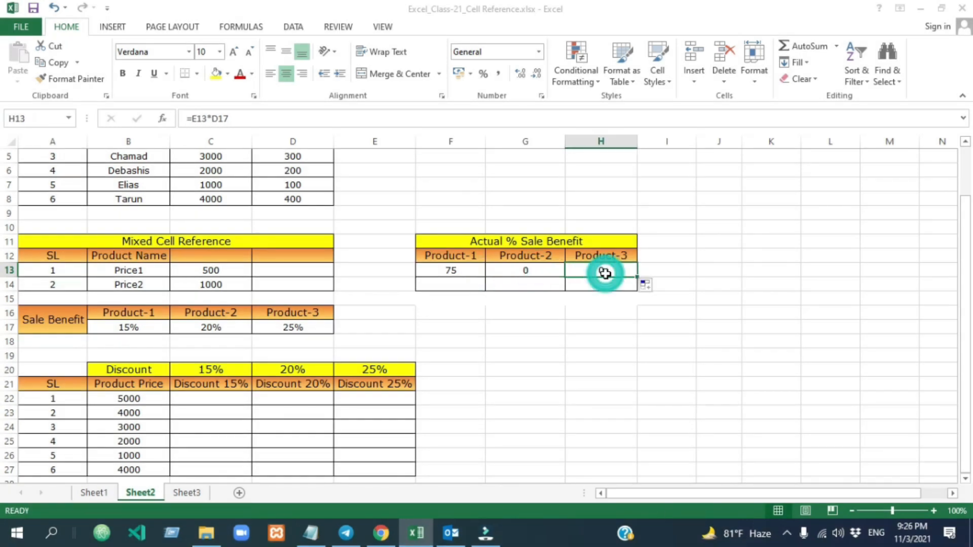
pyautogui.doubleClick(537, 269)
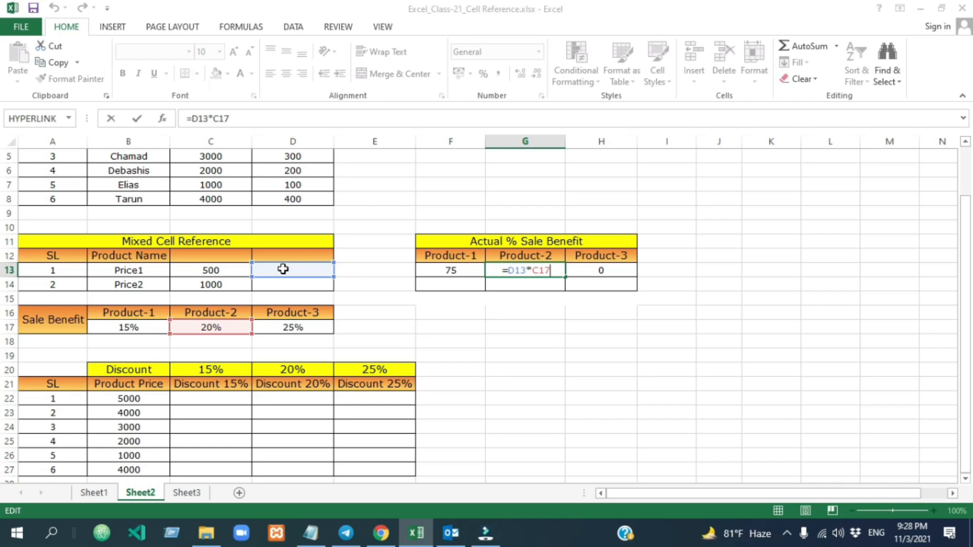
pyautogui.press('Return')
pyautogui.click(210, 270)
pyautogui.click(320, 271)
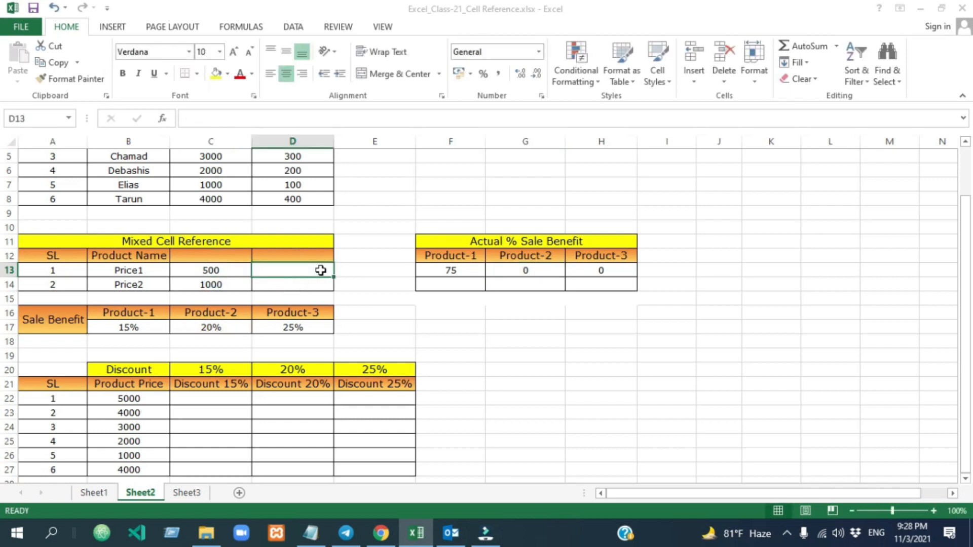
pyautogui.doubleClick(538, 270)
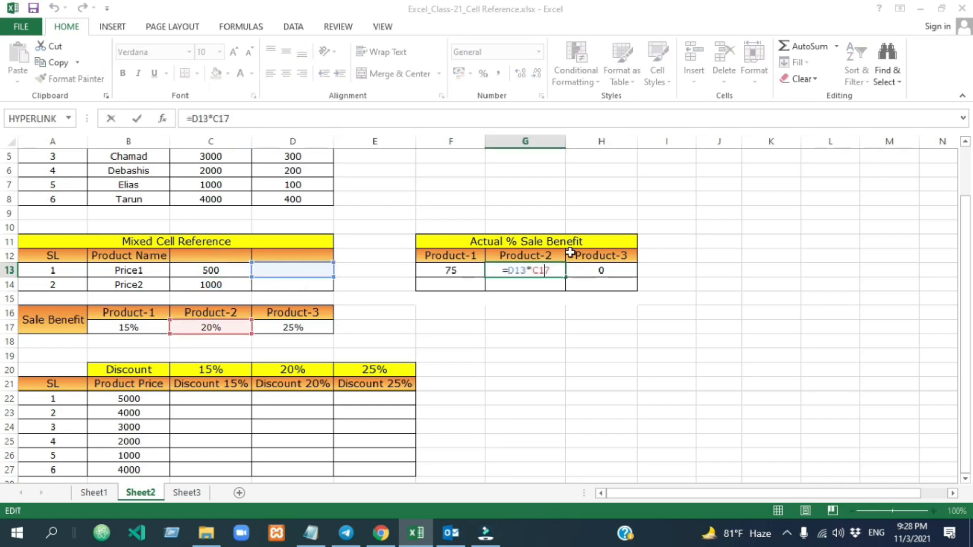
pyautogui.click(619, 271)
pyautogui.doubleClick(620, 271)
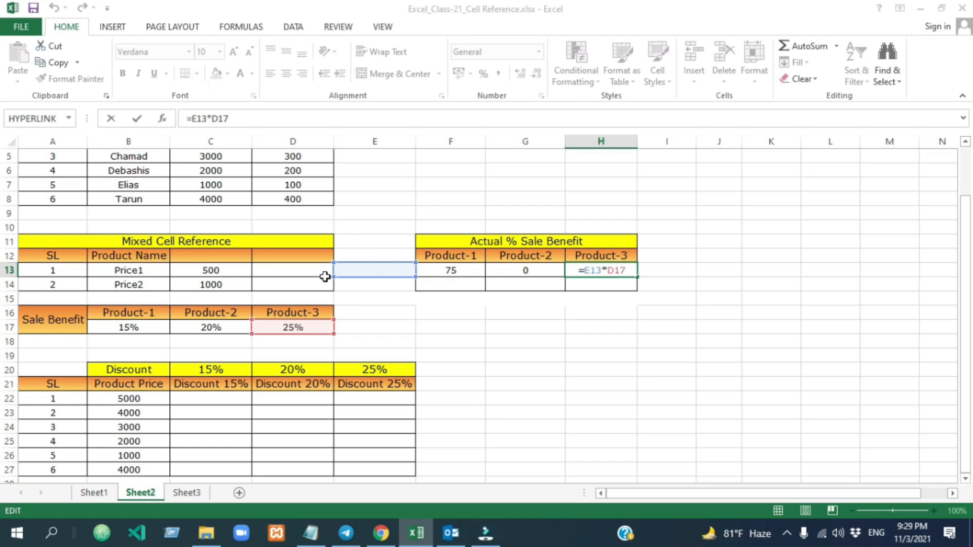
# Delete the copied formulas from G13:H13.
pyautogui.click(524, 269)
pyautogui.moveTo(523, 269); pyautogui.dragTo(583, 269)
pyautogui.press('Delete')
# Change F13's formula to =$C13*B17 to lock the price column, and fill it across to H13.
pyautogui.doubleClick(444, 270)
pyautogui.click(436, 270)
pyautogui.write('$C13*B1')
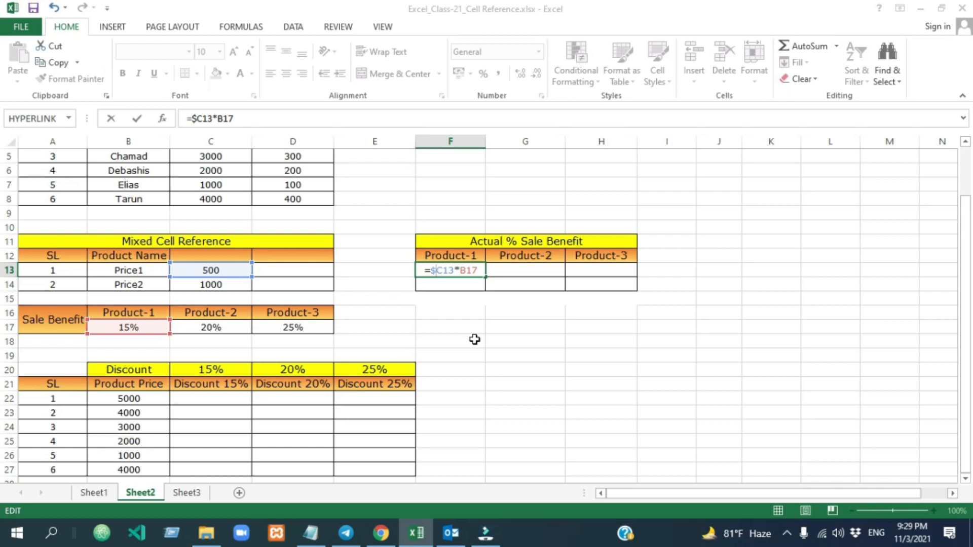
pyautogui.hotkey('ctrl', 'Return')
pyautogui.moveTo(489, 279); pyautogui.dragTo(612, 271)
pyautogui.click(516, 254)
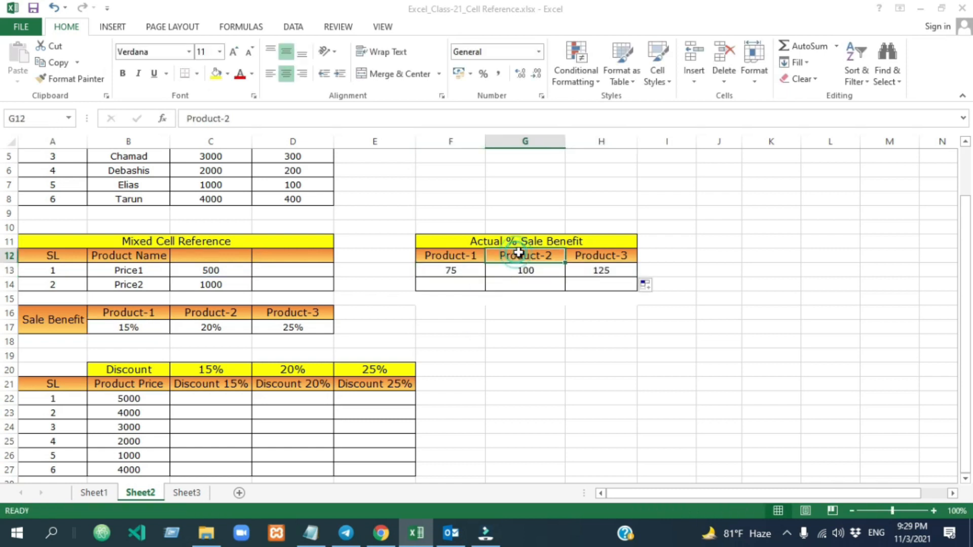
# Examine which price and percentage cells the filled formula in G13 references.
pyautogui.click(587, 253)
pyautogui.click(524, 271)
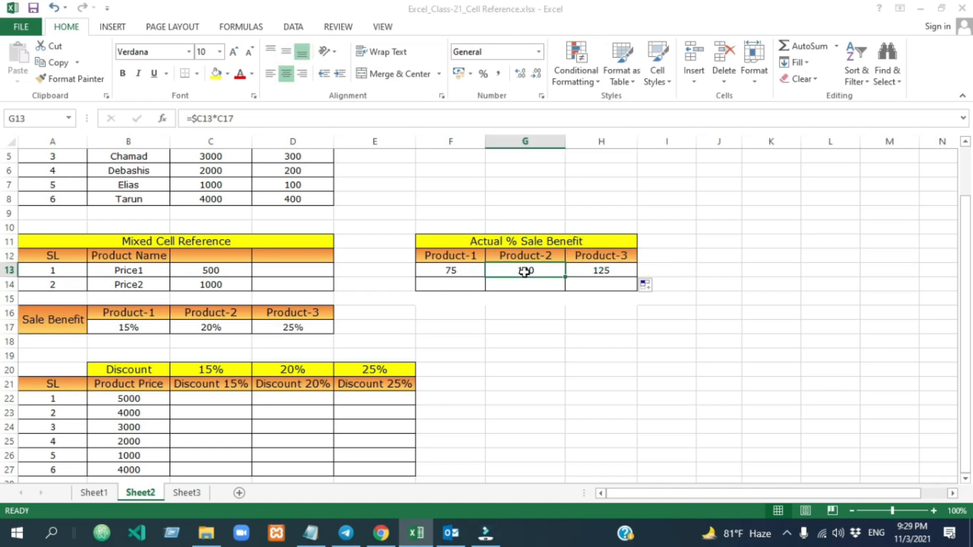
pyautogui.doubleClick(544, 273)
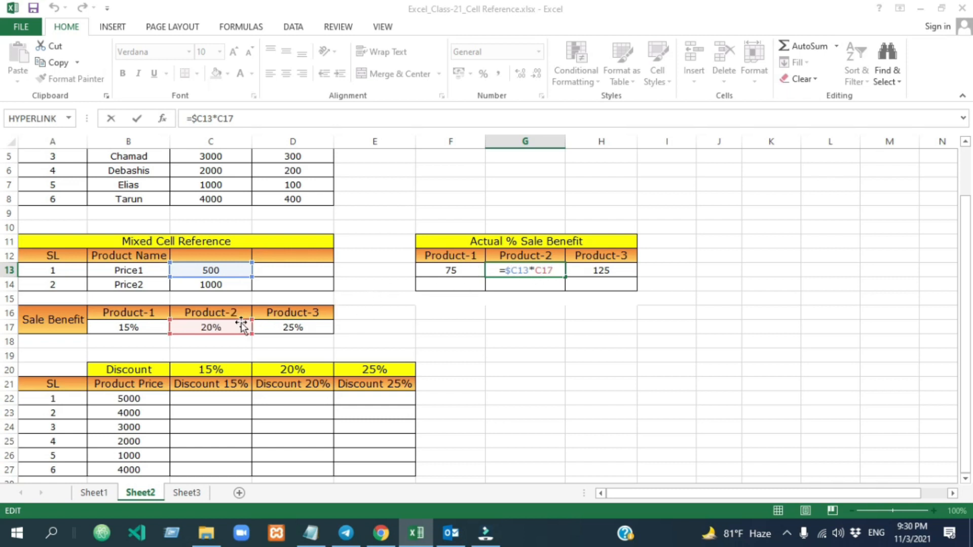
pyautogui.press('Tab')
pyautogui.press('Tab')
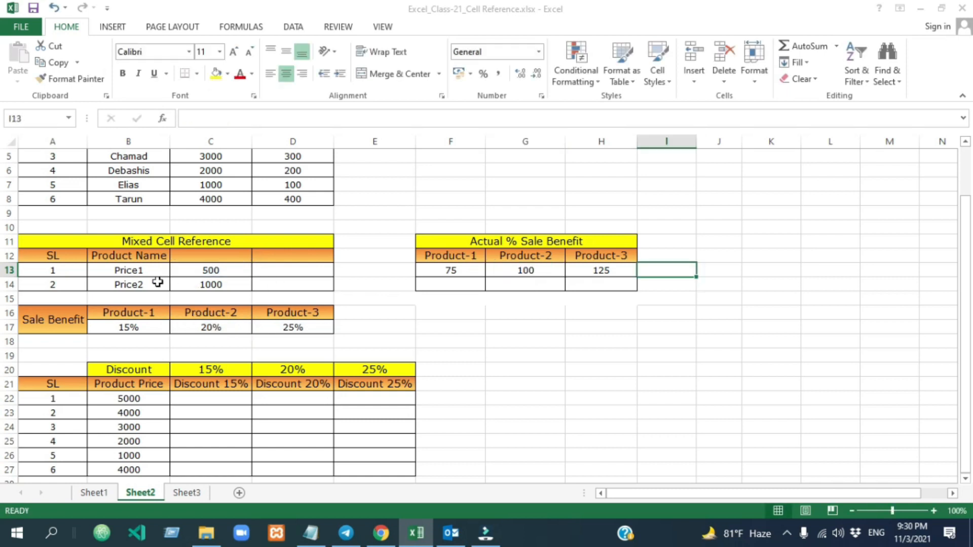
# Enter =C14*B17 in F14 to calculate the Product-1 sale benefit for Price2.
pyautogui.click(203, 285)
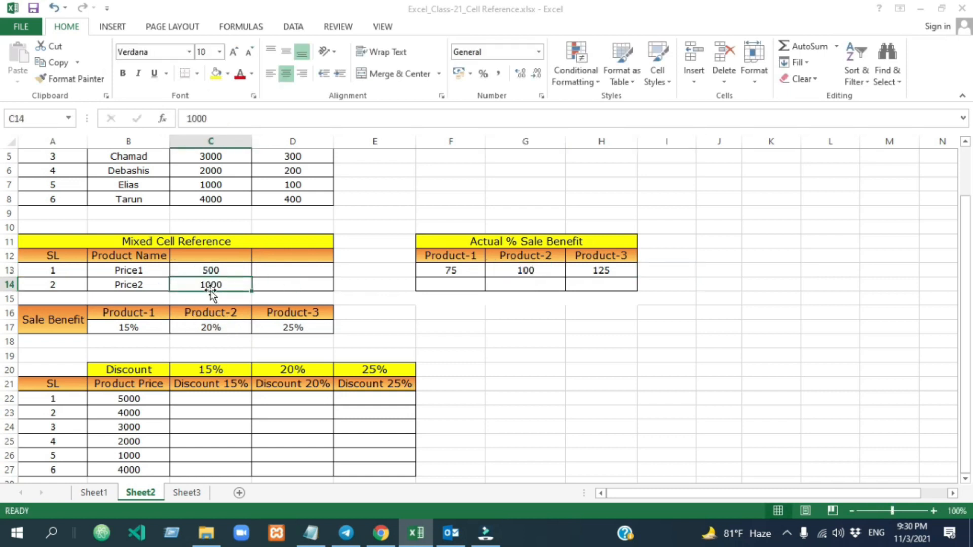
pyautogui.click(128, 326)
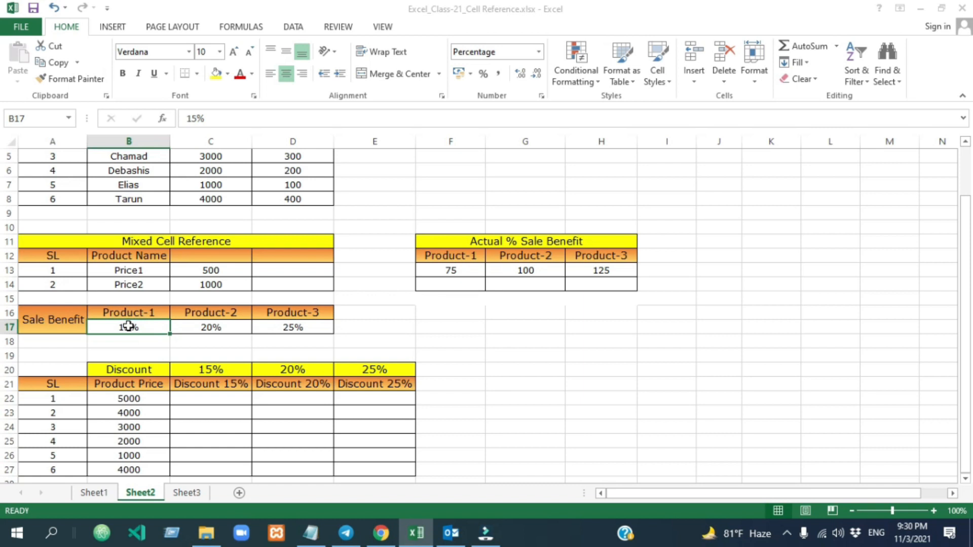
pyautogui.click(451, 284)
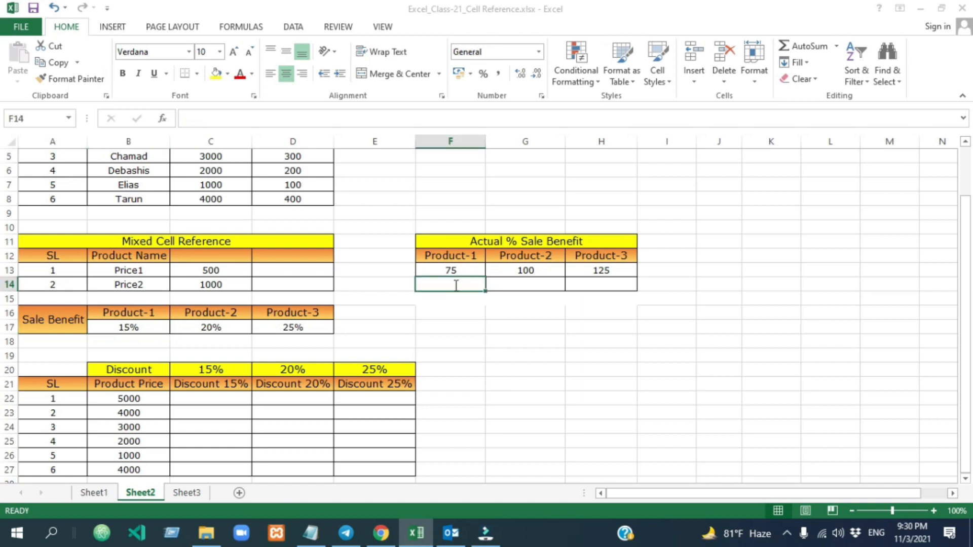
pyautogui.write('=')
pyautogui.click(210, 284)
pyautogui.write('*')
pyautogui.click(133, 327)
pyautogui.press('Return')
# Change F14's formula to =$C14*B17 to lock the price column, and fill it across to H14.
pyautogui.moveTo(487, 292); pyautogui.dragTo(604, 295)
pyautogui.click(194, 118)
pyautogui.write('$')
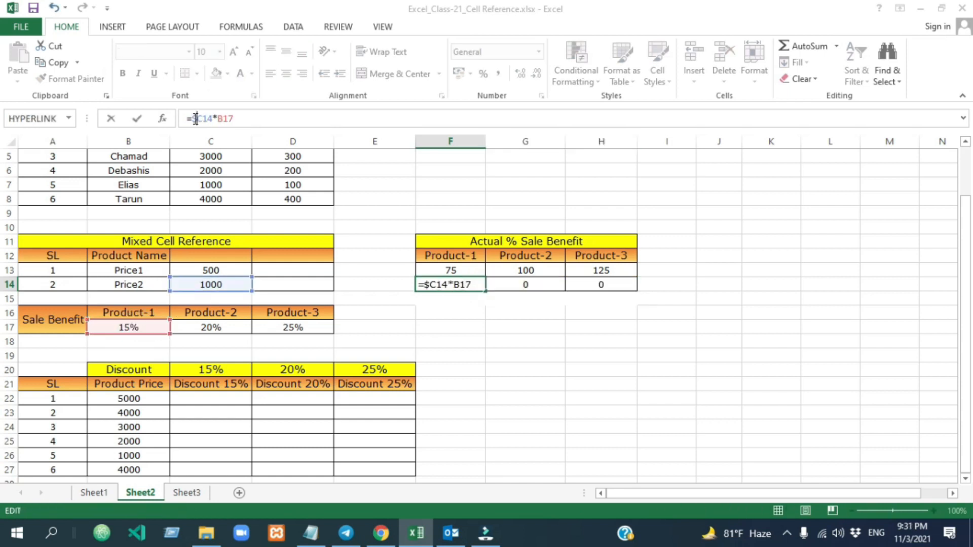
pyautogui.press('Return')
pyautogui.click(601, 354)
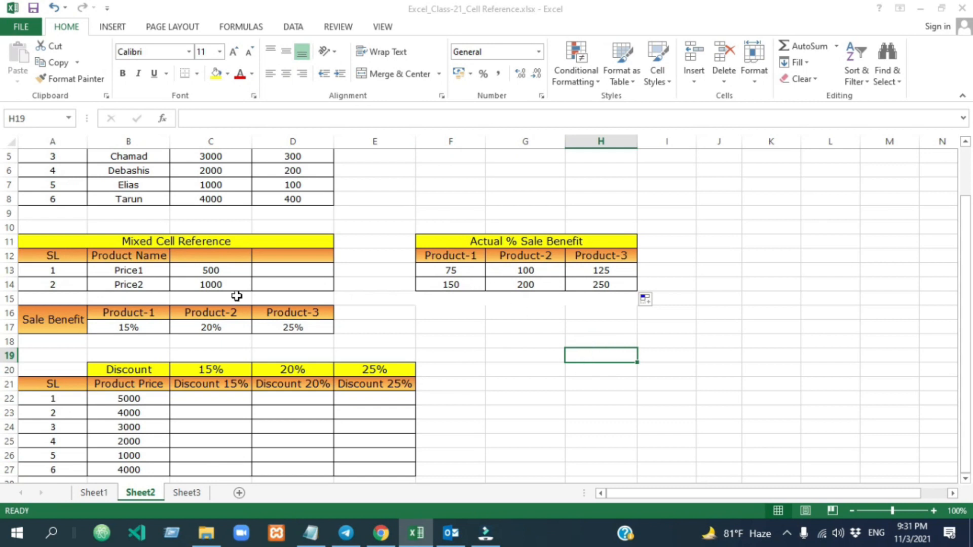
# Delete the Price2 sale benefit formulas from F14:H14.
pyautogui.click(166, 272)
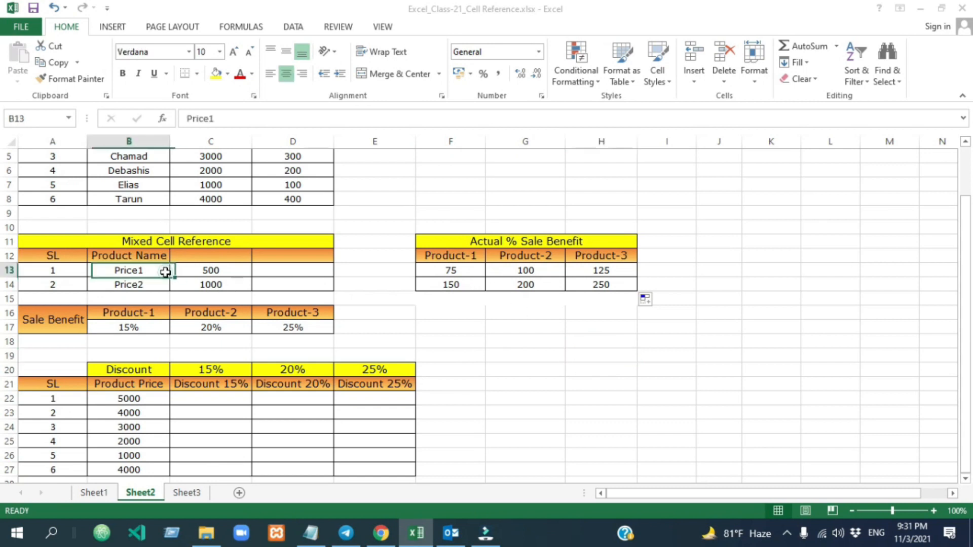
pyautogui.click(434, 272)
pyautogui.click(443, 288)
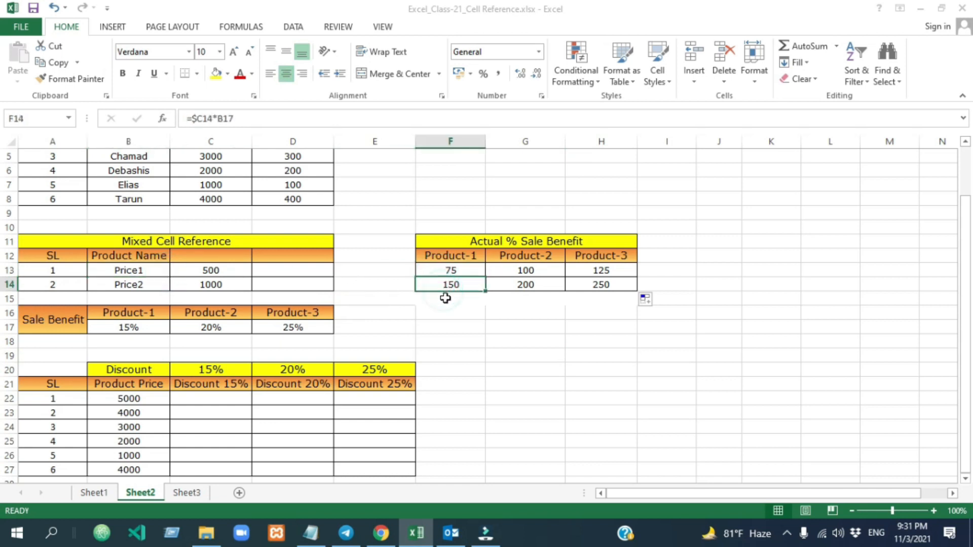
pyautogui.click(445, 298)
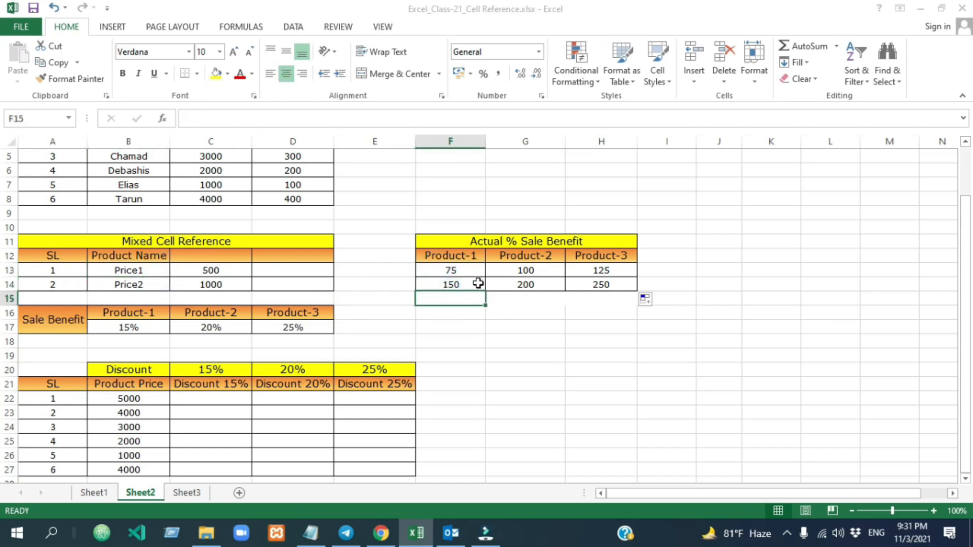
pyautogui.moveTo(478, 283); pyautogui.dragTo(586, 284)
pyautogui.press('Delete')
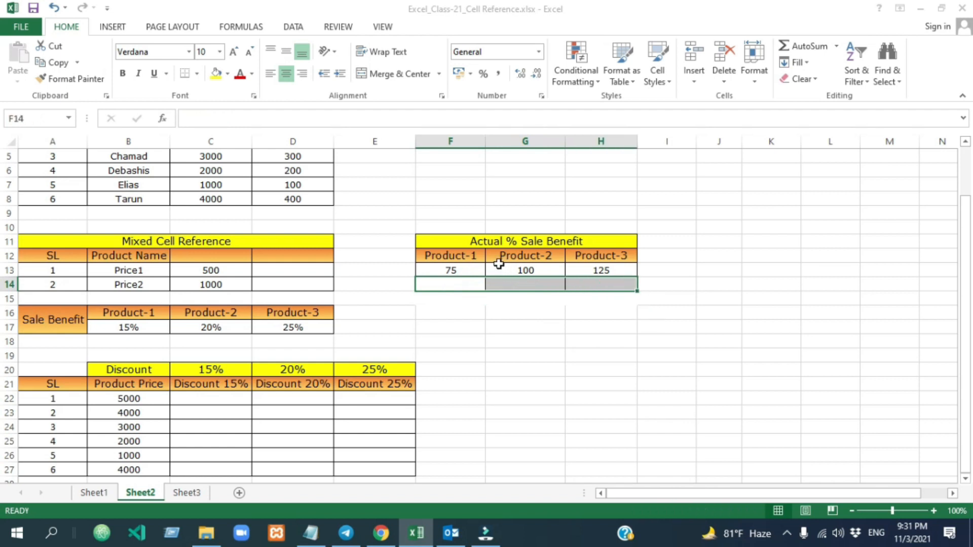
# Try filling the F13 formula across and down to H14, and clear the whole range F13:H14.
pyautogui.click(457, 267)
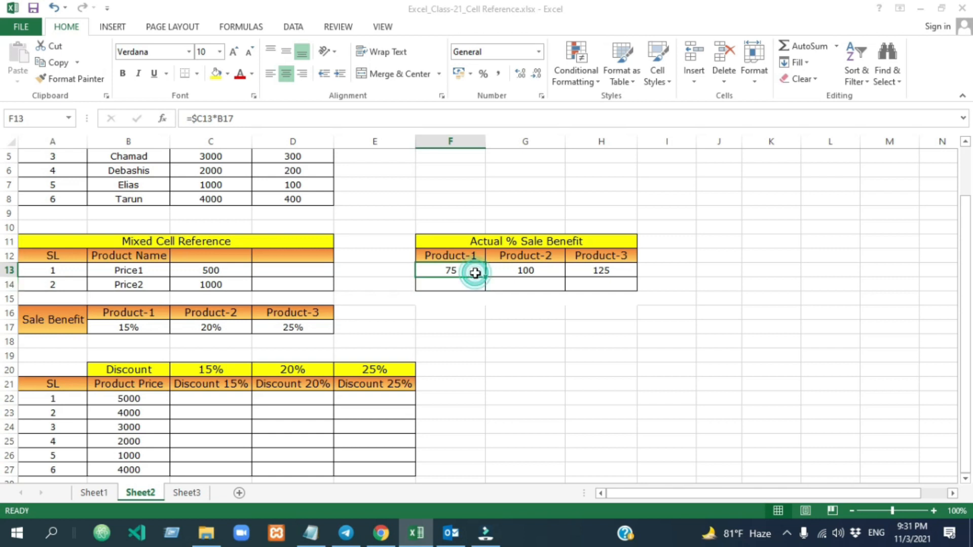
pyautogui.moveTo(485, 277); pyautogui.dragTo(615, 298)
pyautogui.moveTo(469, 272); pyautogui.dragTo(580, 292)
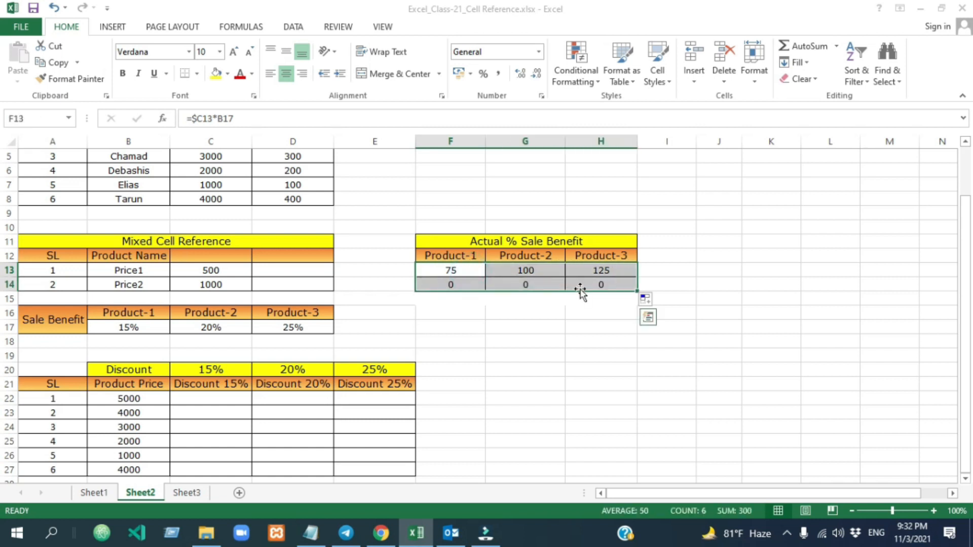
pyautogui.press('Delete')
# Enter =$C13*B17 in F13, locking only the column of the Price1 reference.
pyautogui.click(469, 272)
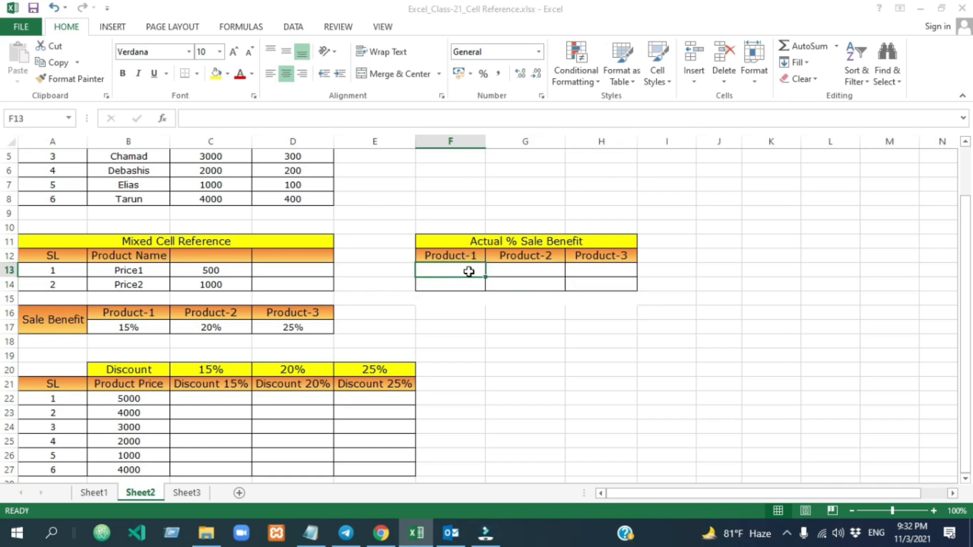
pyautogui.write('=')
pyautogui.click(211, 269)
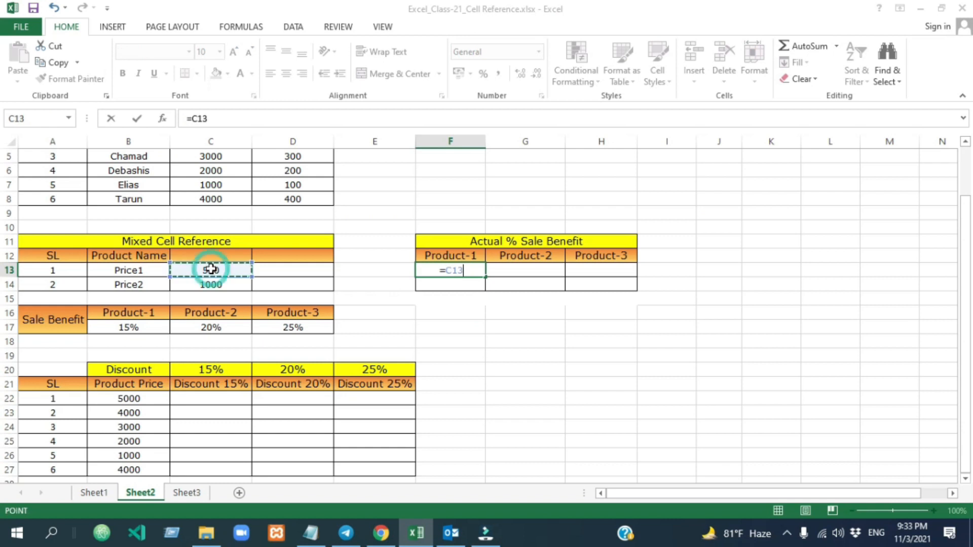
pyautogui.press('F4')
pyautogui.press('F4')
pyautogui.press('F4')
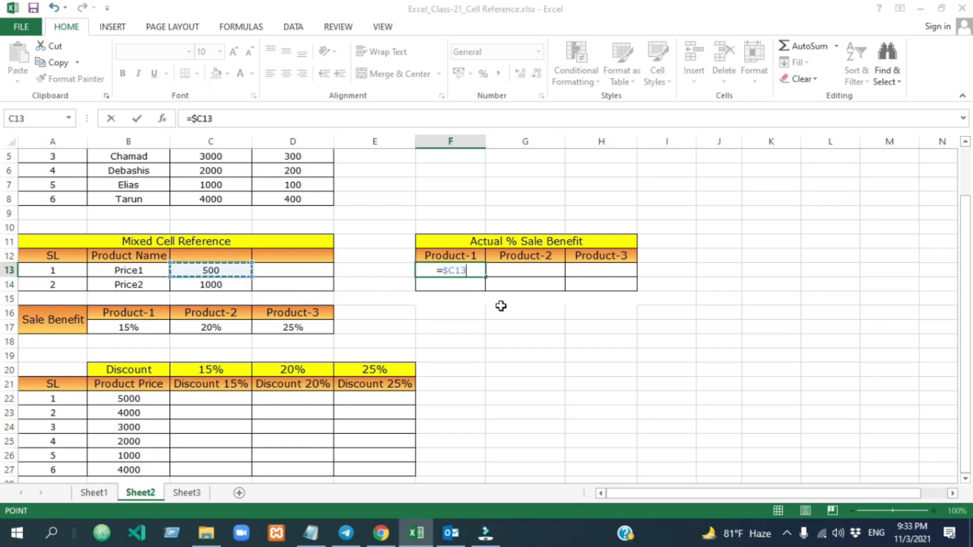
pyautogui.write('*')
pyautogui.click(133, 328)
pyautogui.press('Return')
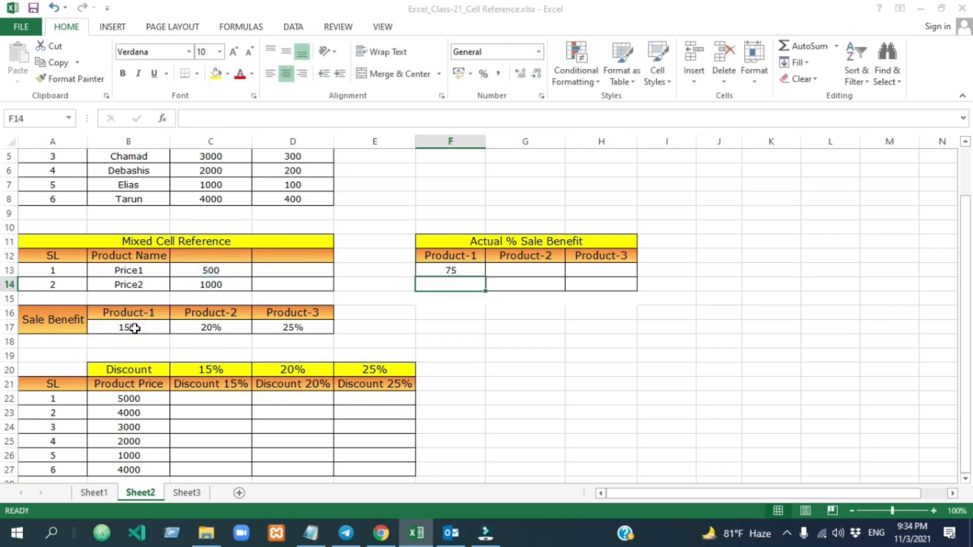
# Try filling the F13 formula down to F14, and examine the references in F14.
pyautogui.click(469, 273)
pyautogui.moveTo(487, 277); pyautogui.dragTo(486, 291)
pyautogui.click(471, 285)
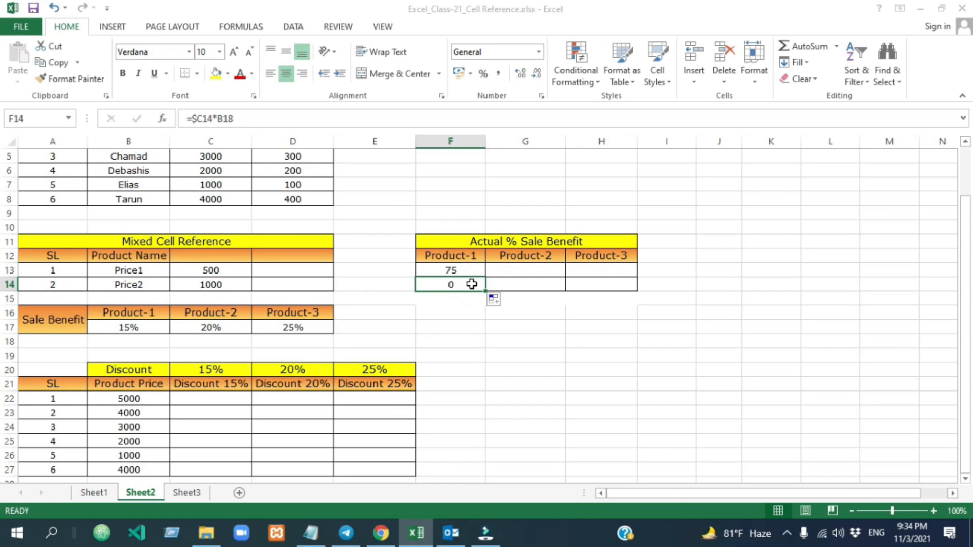
pyautogui.doubleClick(471, 284)
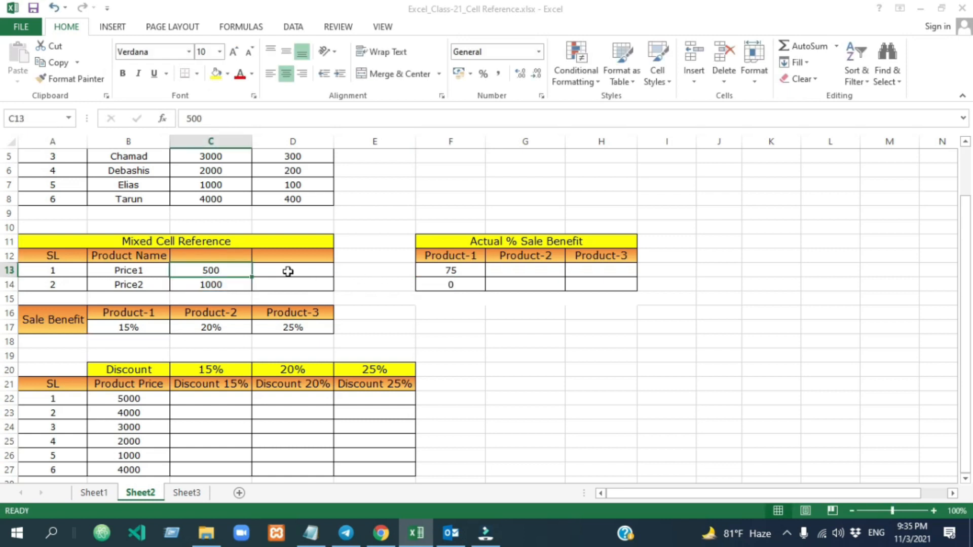
# Change F13's formula to =$C13*B$17 to lock the row of the sale benefit percentage.
pyautogui.click(456, 273)
pyautogui.click(241, 119)
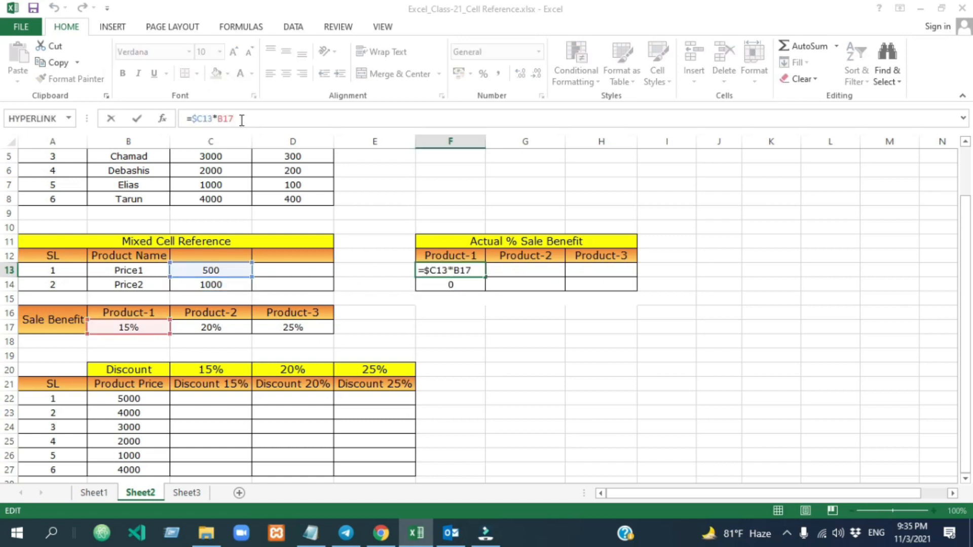
pyautogui.press('F4')
pyautogui.press('F4')
pyautogui.click(494, 325)
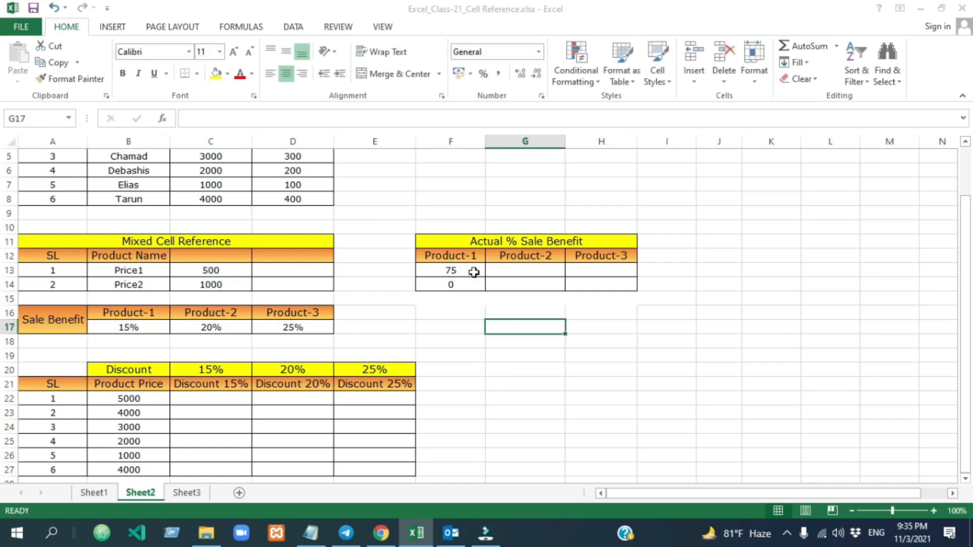
# Fill the F13 formula down to F14, and check the references in F14.
pyautogui.click(474, 272)
pyautogui.moveTo(485, 277); pyautogui.dragTo(486, 290)
pyautogui.click(468, 283)
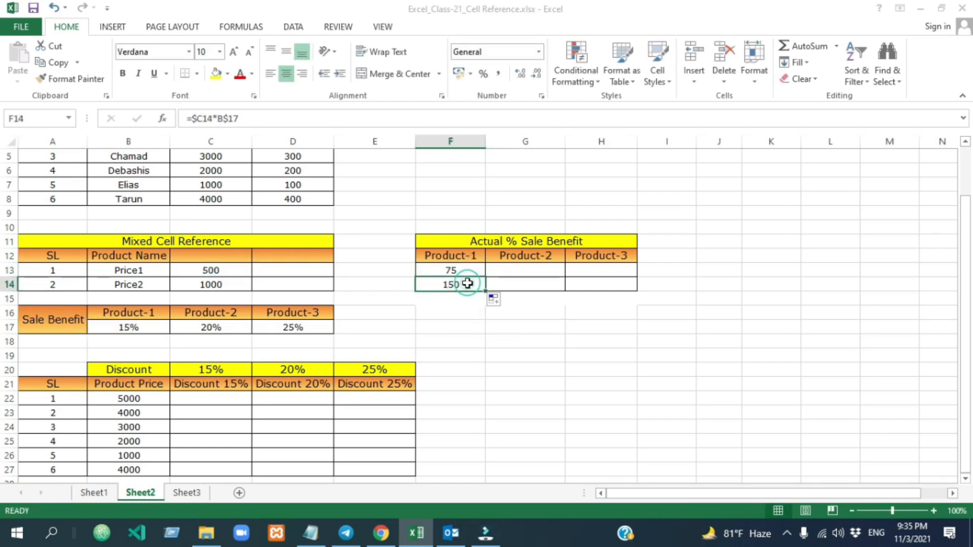
pyautogui.doubleClick(467, 284)
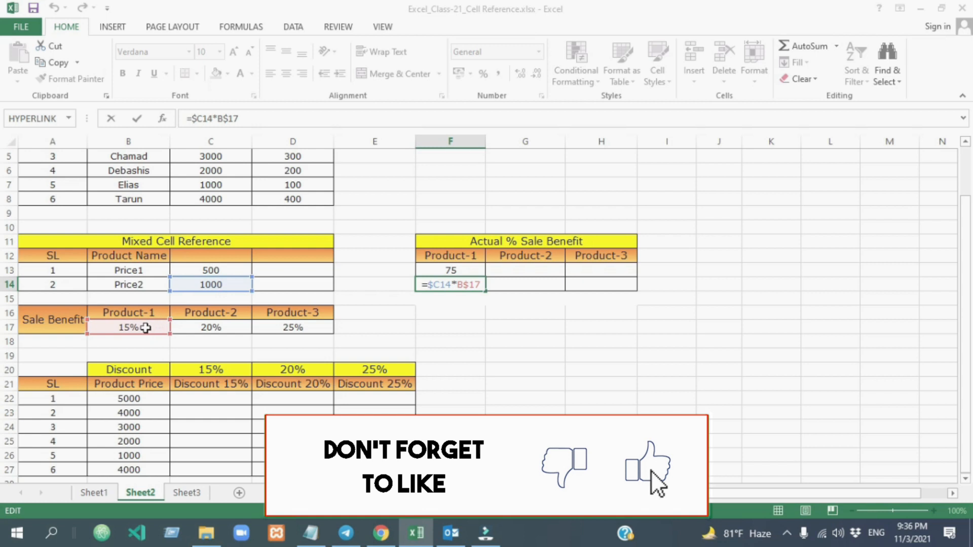
pyautogui.press('Return')
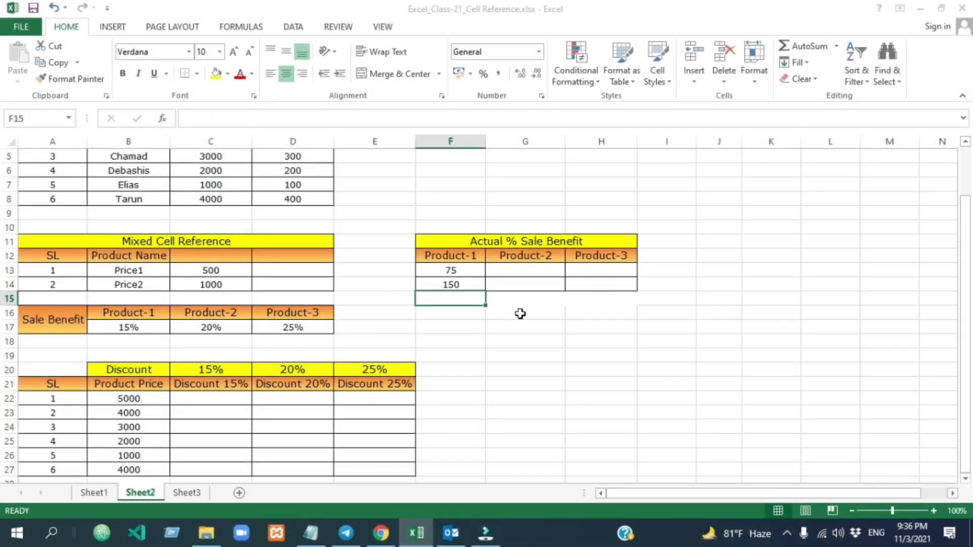
# Fill the mixed-reference formula from F13 down to F14, and extend both rows across to column H.
pyautogui.click(460, 267)
pyautogui.moveTo(486, 277); pyautogui.dragTo(486, 291)
pyautogui.moveTo(486, 292); pyautogui.dragTo(610, 284)
pyautogui.click(583, 330)
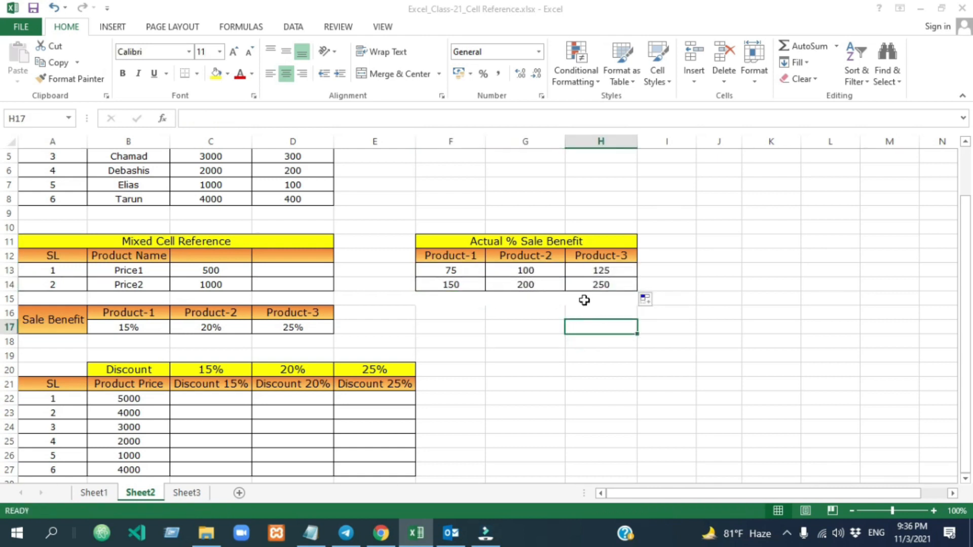
# Examine the mixed references in the filled Product-2 and Product-3 formulas in G13:H14.
pyautogui.doubleClick(526, 284)
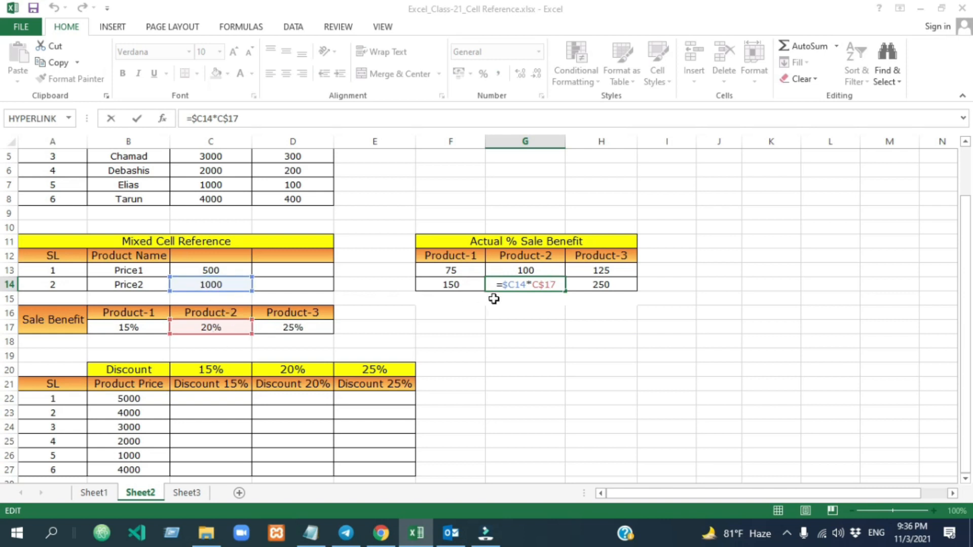
pyautogui.doubleClick(627, 287)
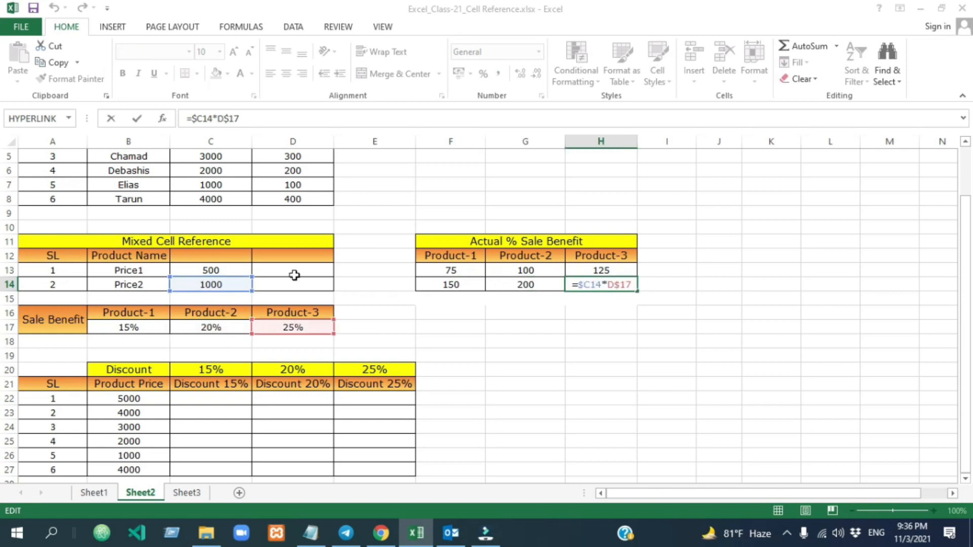
pyautogui.doubleClick(546, 269)
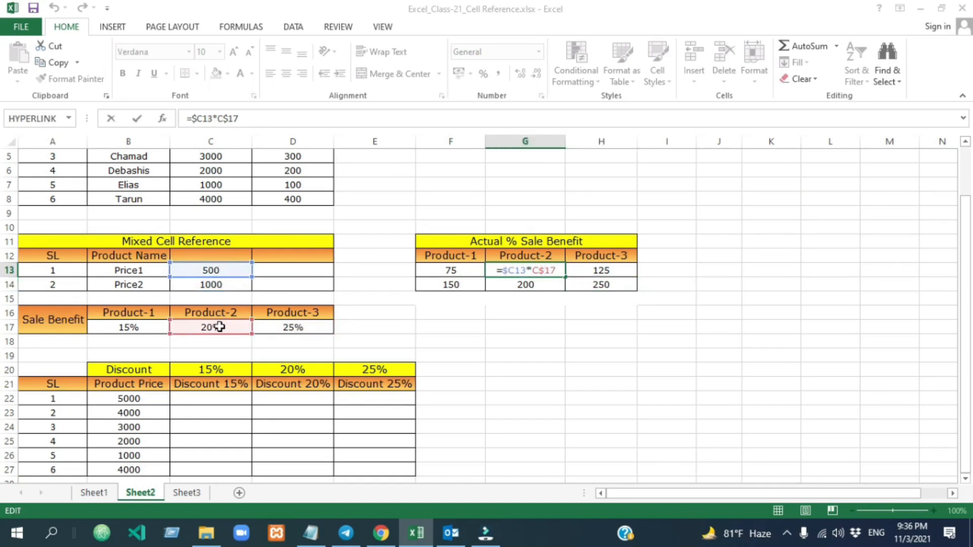
pyautogui.doubleClick(615, 267)
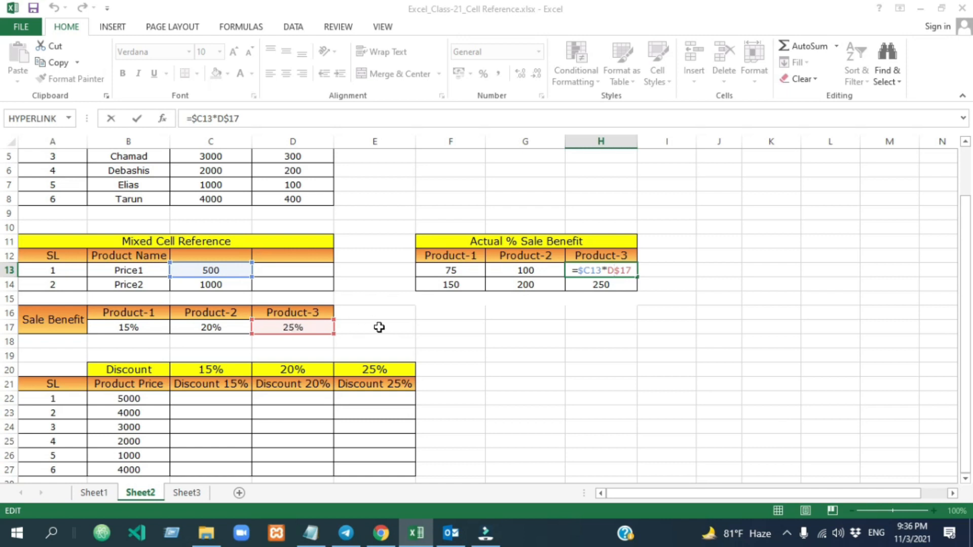
pyautogui.press('Return')
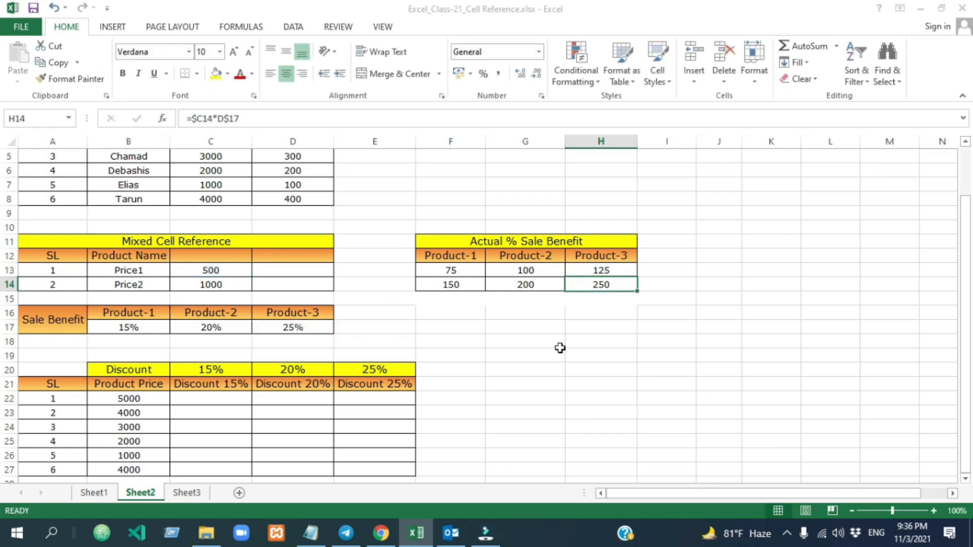